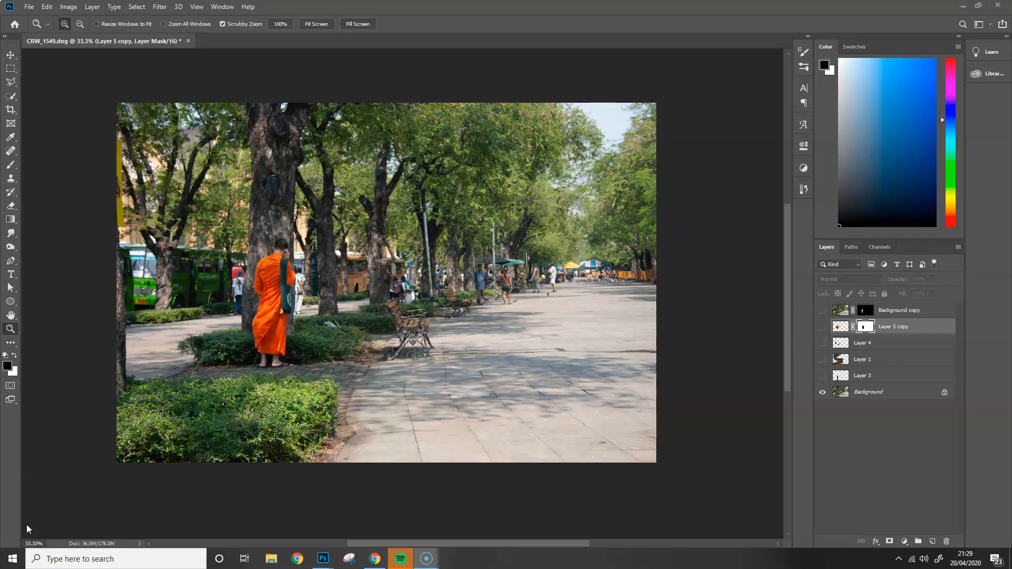
- Copy a single-pixel column of the photo through the monk to a new layer with the Single Column Marquee
{"action": "left_click", "coordinate": [13, 72]}
{"action": "left_click", "coordinate": [11, 69]}
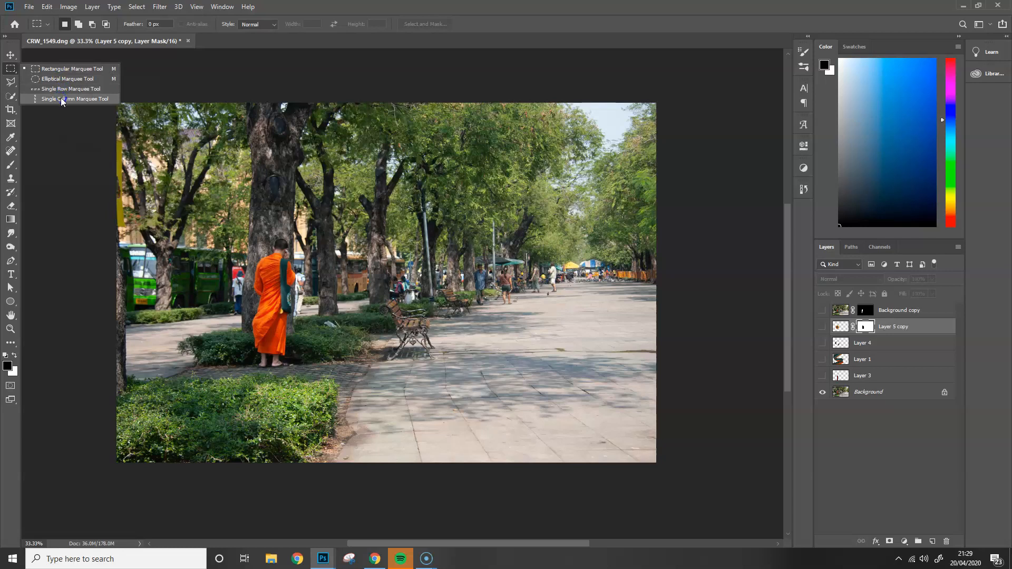
{"action": "left_click", "coordinate": [62, 100]}
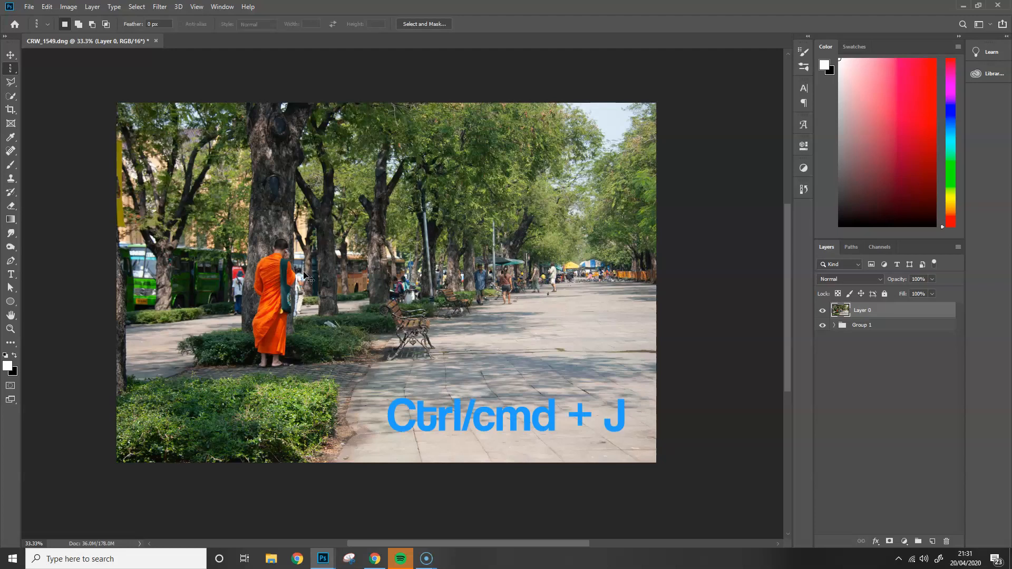
{"action": "key", "text": "ctrl+j"}
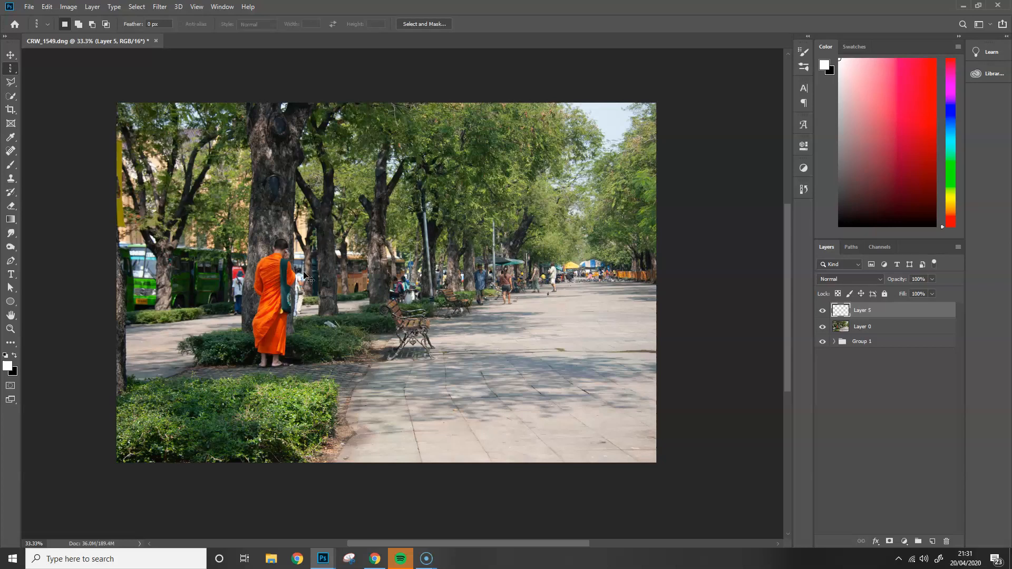
- Stretch the copied column horizontally to about 7102% width, align its left end with the monk, and delete the stretched layer
{"action": "key", "text": "ctrl+t"}
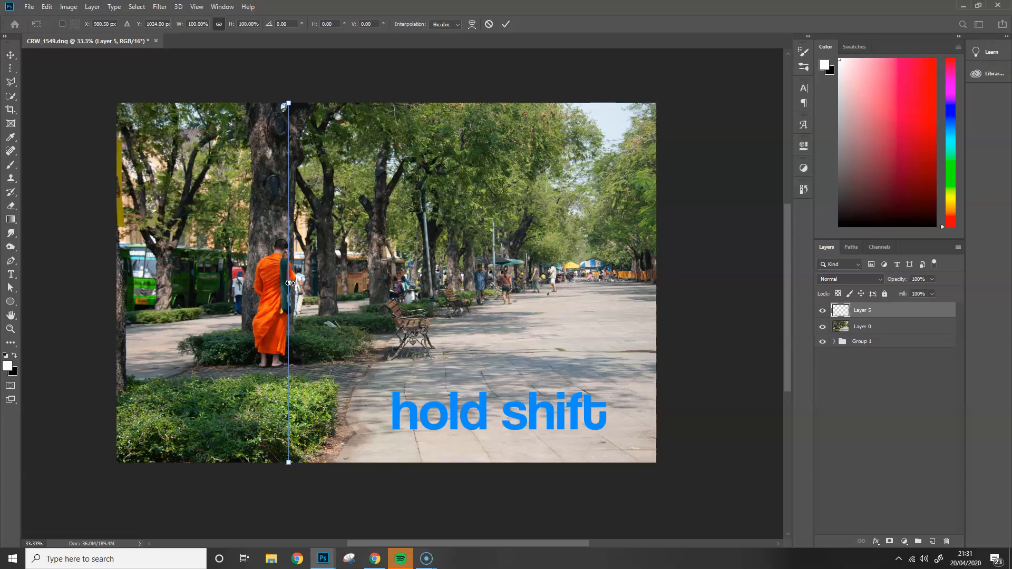
{"action": "left_click_drag", "start_coordinate": [289, 283], "coordinate": [673, 301]}
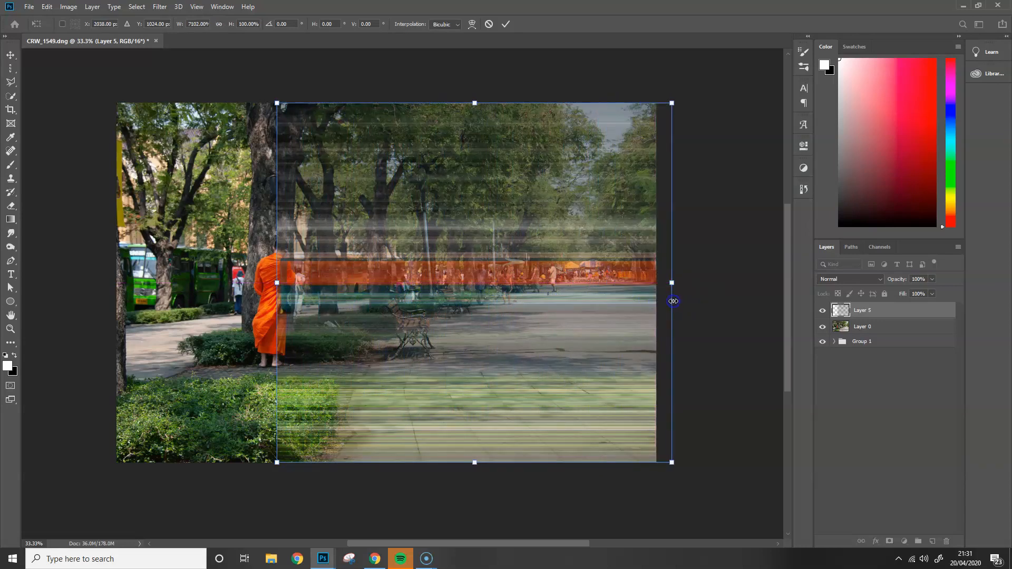
{"action": "left_click_drag", "start_coordinate": [384, 280], "coordinate": [394, 282]}
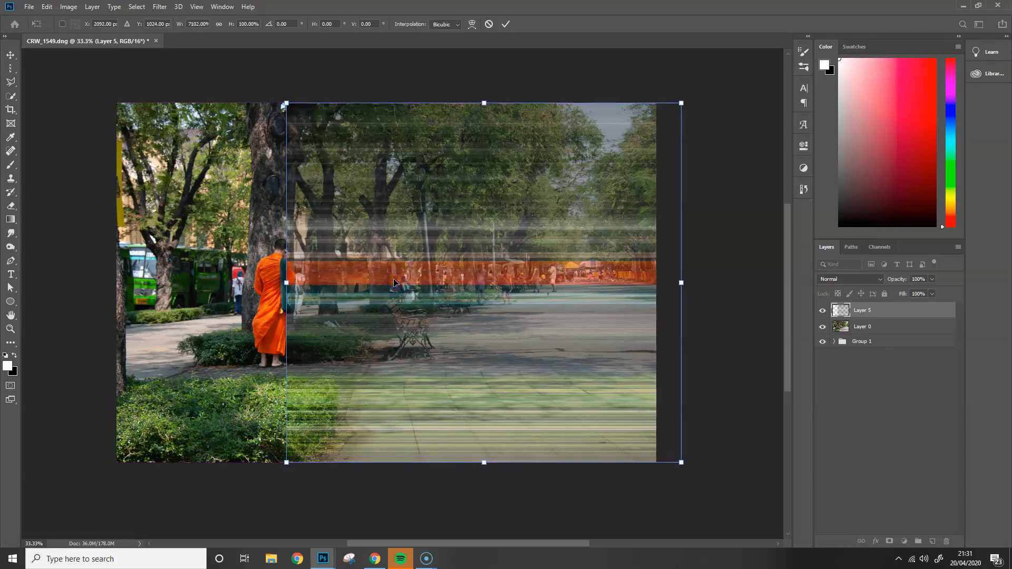
{"action": "key", "text": "Return"}
{"action": "key", "text": "m"}
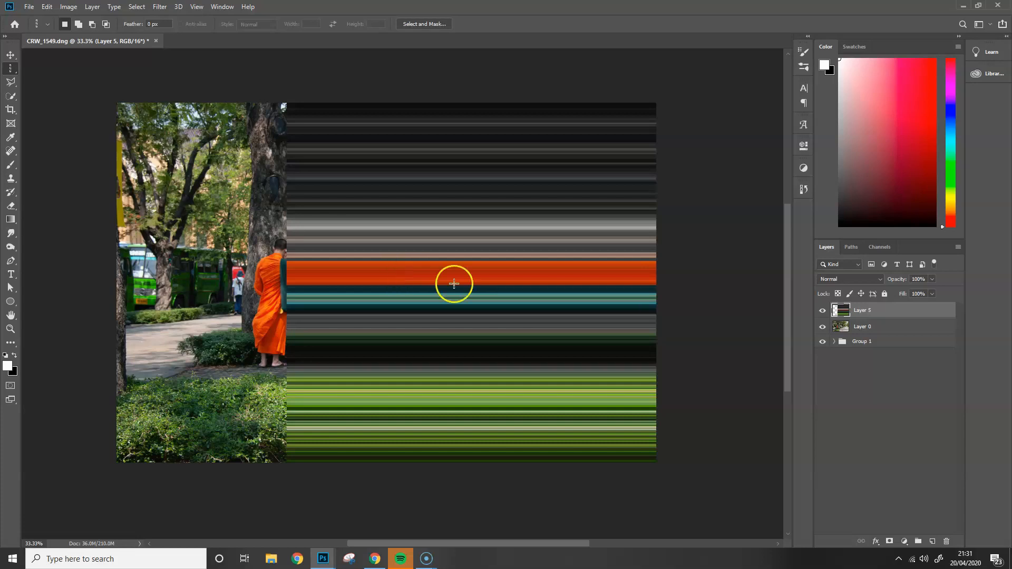
{"action": "left_click_drag", "start_coordinate": [901, 301], "coordinate": [946, 542]}
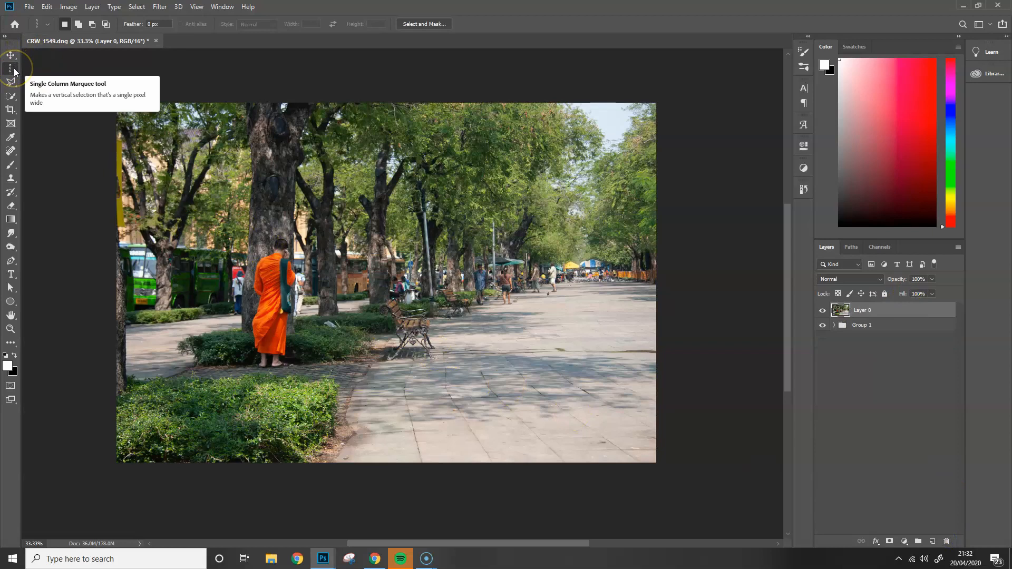
- Copy a single-pixel row of the photo through the monk's upper body to a new layer with the Single Row Marquee
{"action": "left_click_drag", "start_coordinate": [14, 72], "coordinate": [70, 90]}
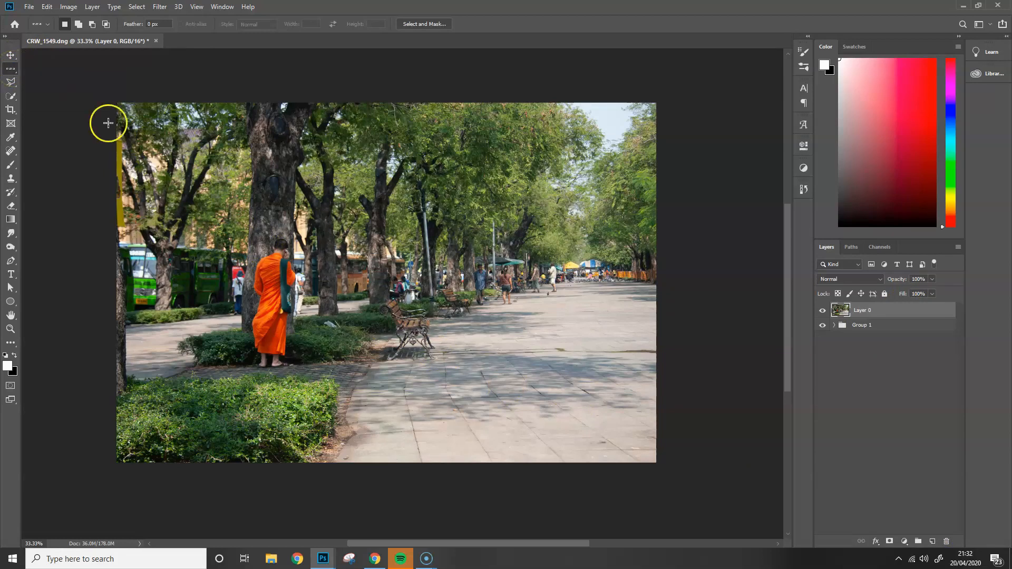
{"action": "left_click", "coordinate": [288, 275]}
{"action": "key", "text": "ctrl+j"}
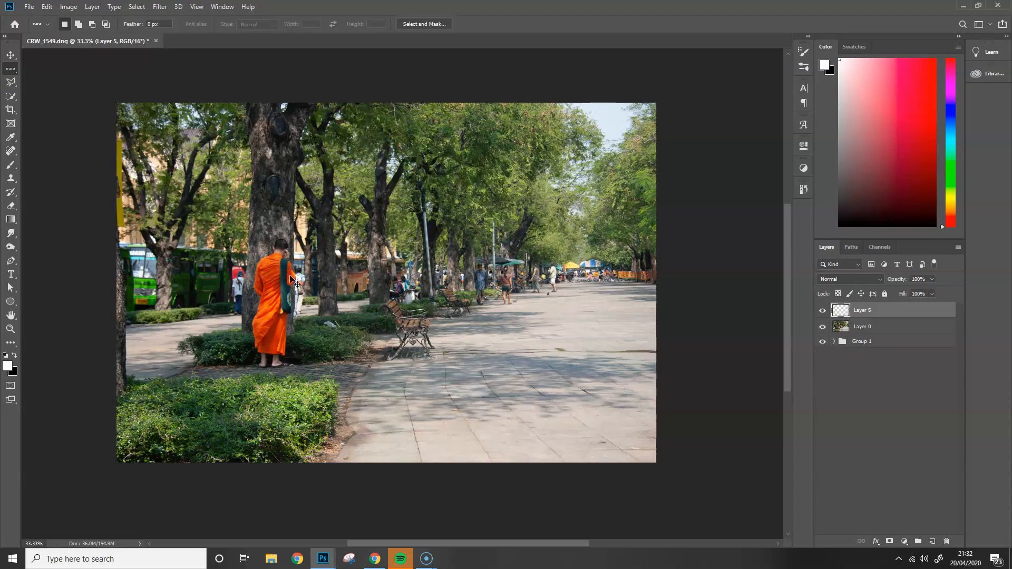
- Stretch the copied row upward past the photo's upper edge to about 14648% height and delete the stretched layer
{"action": "key", "text": "ctrl+t"}
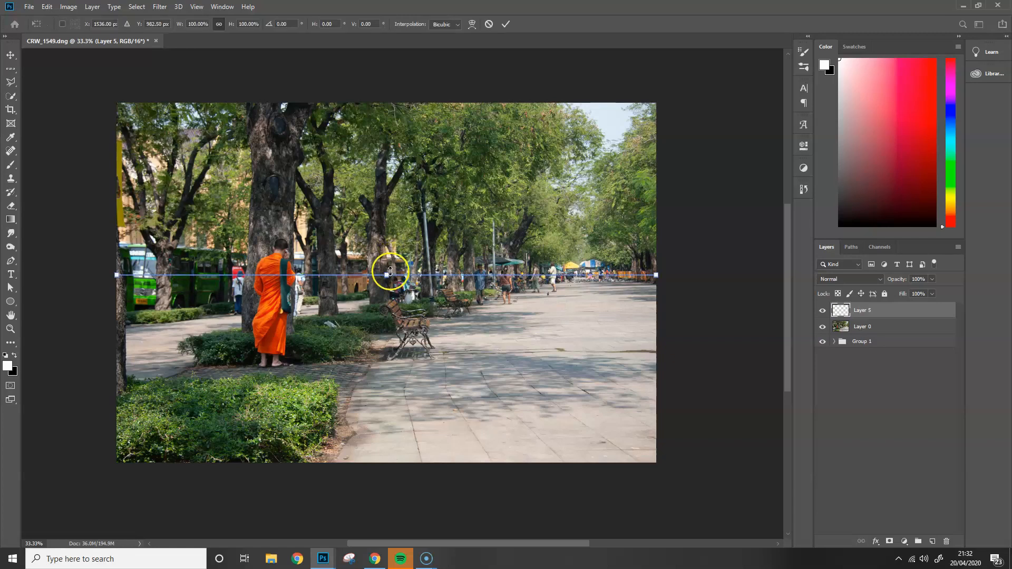
{"action": "mouse_move", "coordinate": [387, 274]}
{"action": "left_mouse_down"}
{"action": "mouse_move", "coordinate": [402, 84]}
{"action": "mouse_move", "coordinate": [388, 84]}
{"action": "left_mouse_up"}
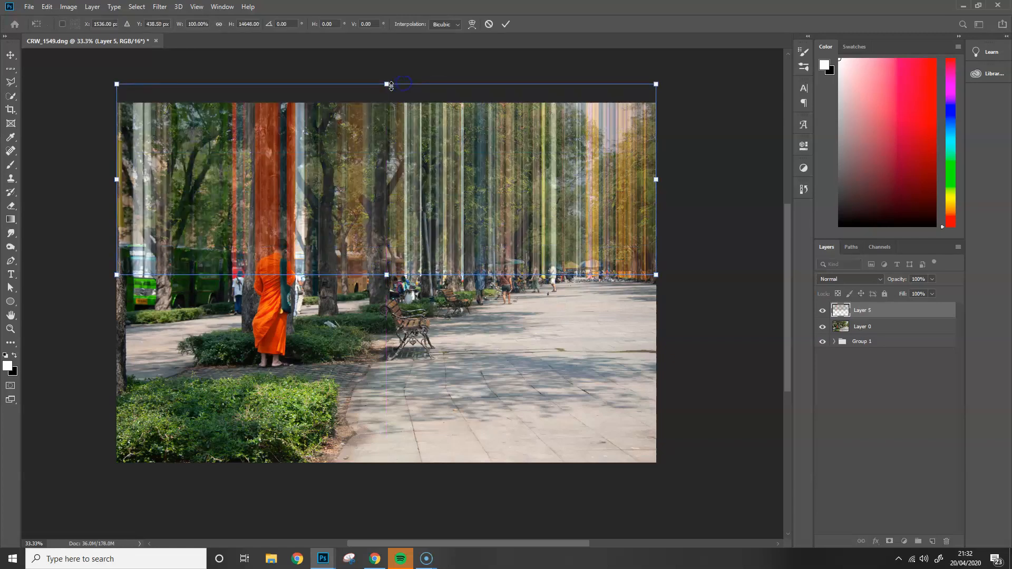
{"action": "key", "text": "Return"}
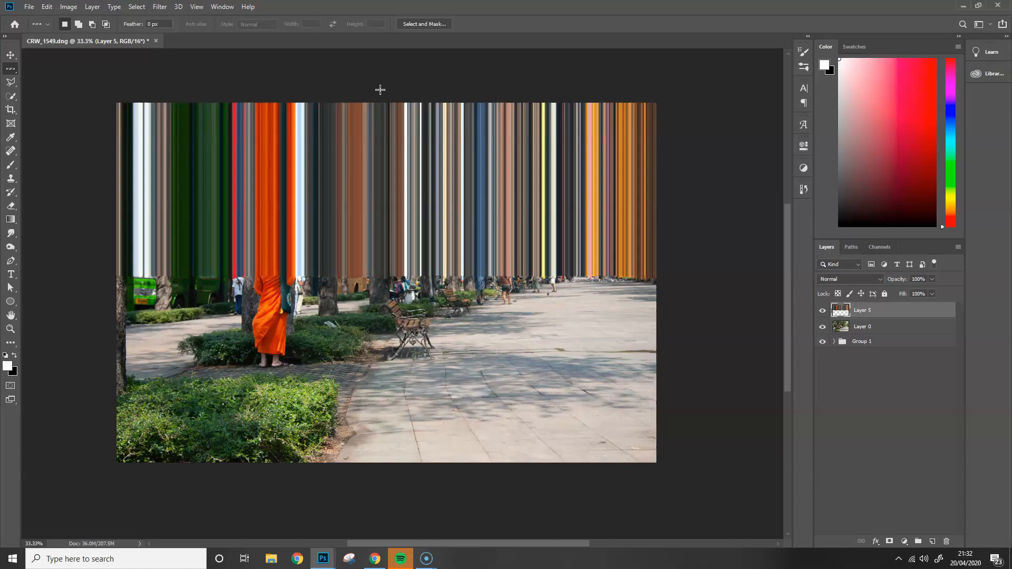
{"action": "mouse_move", "coordinate": [912, 311]}
{"action": "left_mouse_down"}
{"action": "mouse_move", "coordinate": [919, 532]}
{"action": "mouse_move", "coordinate": [946, 542]}
{"action": "left_mouse_up"}
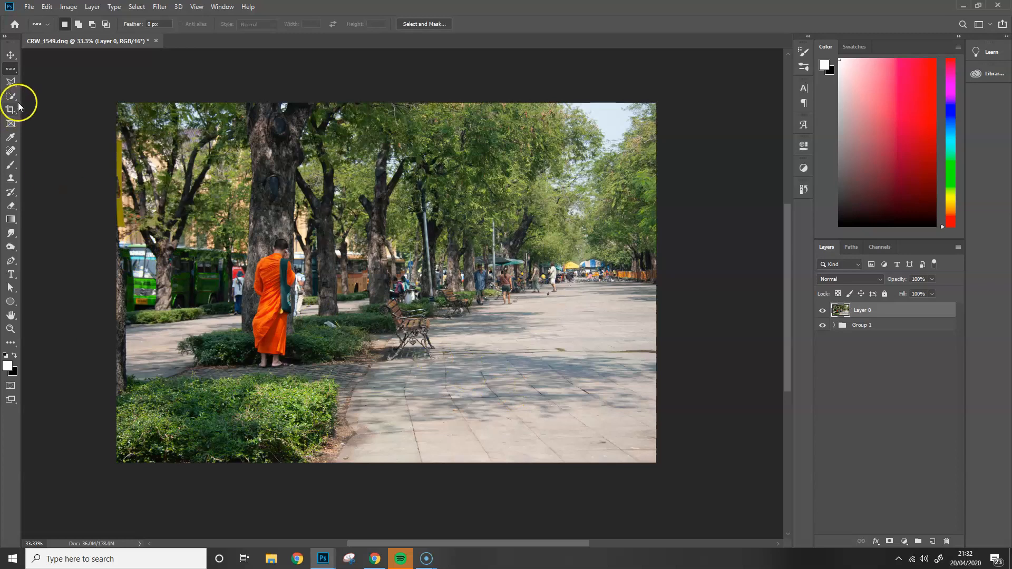
- Select a very narrow vertical strip of the monk from head to feet with the Rectangular Marquee and copy it to a new layer
{"action": "right_click", "coordinate": [12, 70]}
{"action": "left_click_drag", "start_coordinate": [12, 71], "coordinate": [58, 70]}
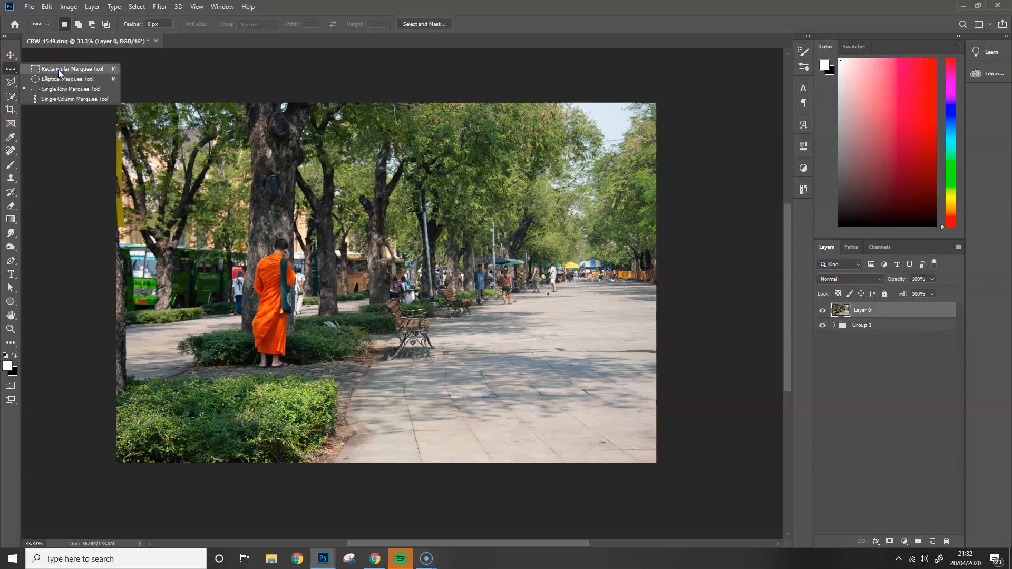
{"action": "left_click", "coordinate": [58, 70]}
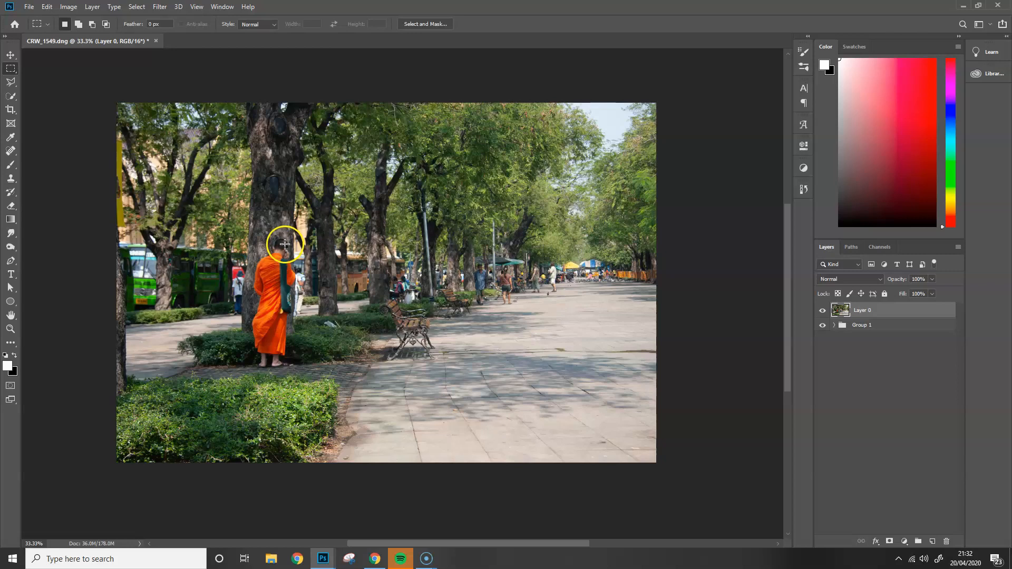
{"action": "left_click_drag", "start_coordinate": [283, 243], "coordinate": [283, 366]}
{"action": "key", "text": "ctrl+j"}
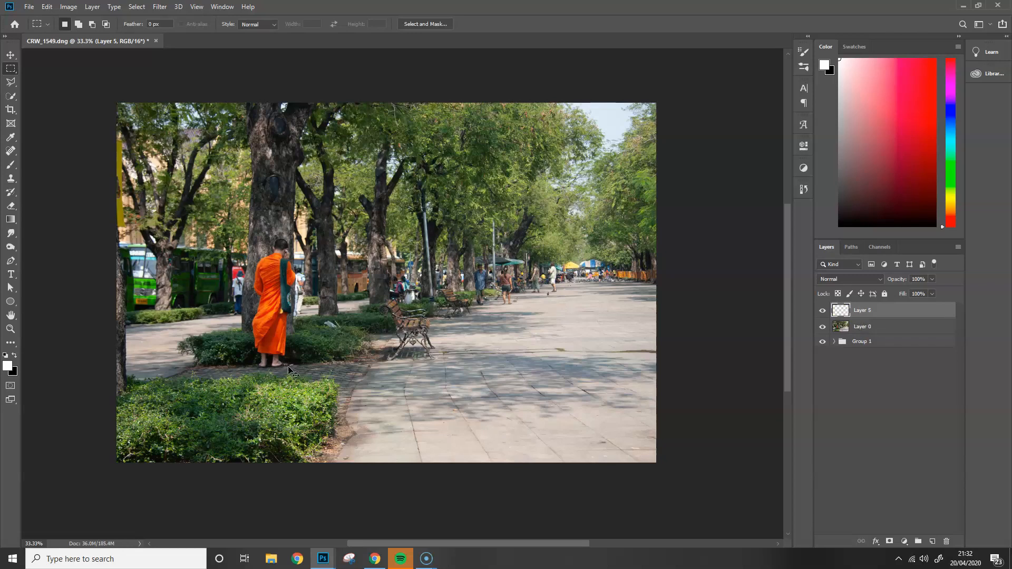
- Stretch the copied strip horizontally from the monk past the photo's right edge, to about 54700% width
{"action": "key", "text": "ctrl+t"}
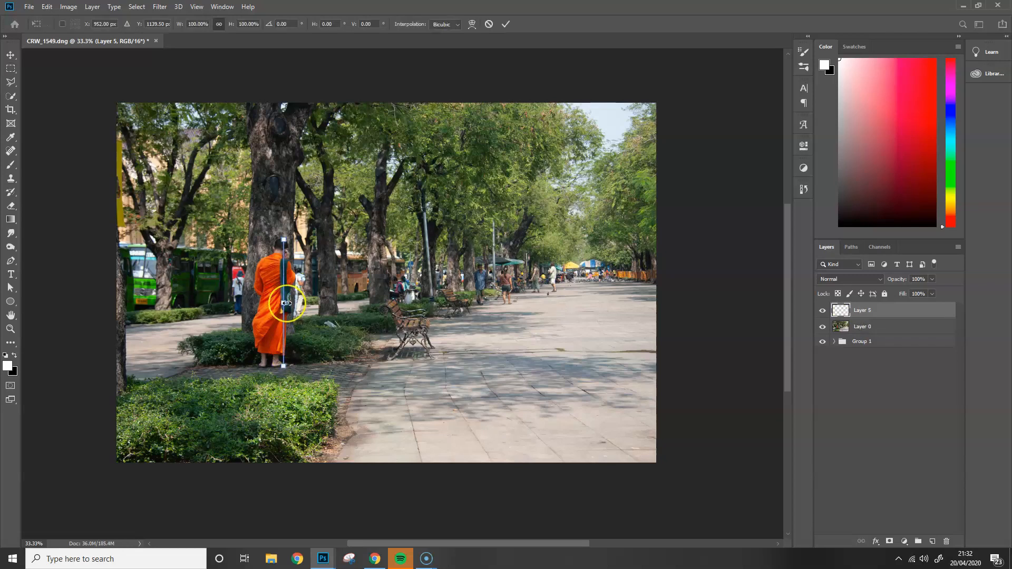
{"action": "left_click_drag", "start_coordinate": [287, 303], "coordinate": [670, 331]}
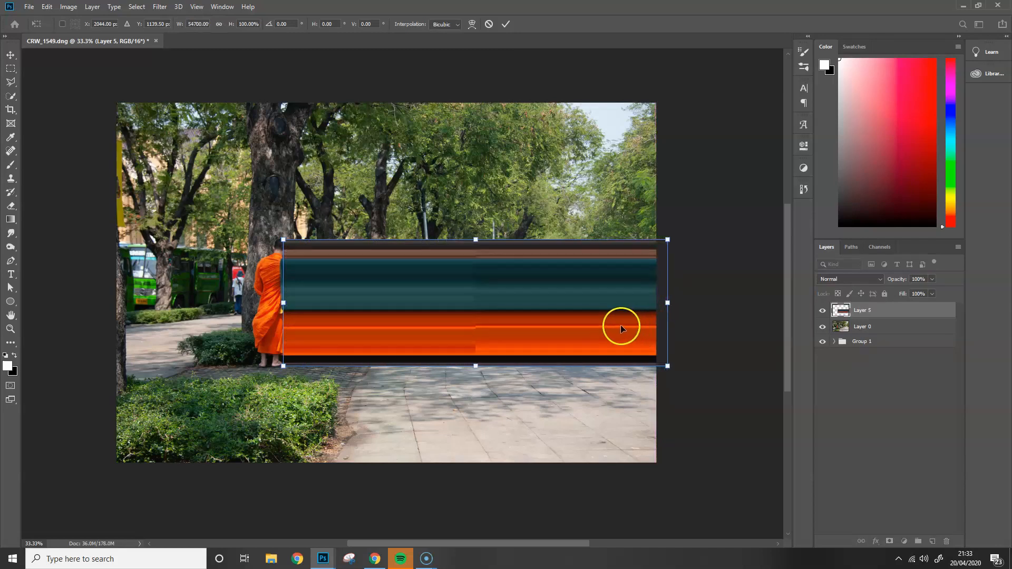
{"action": "key", "text": "Return"}
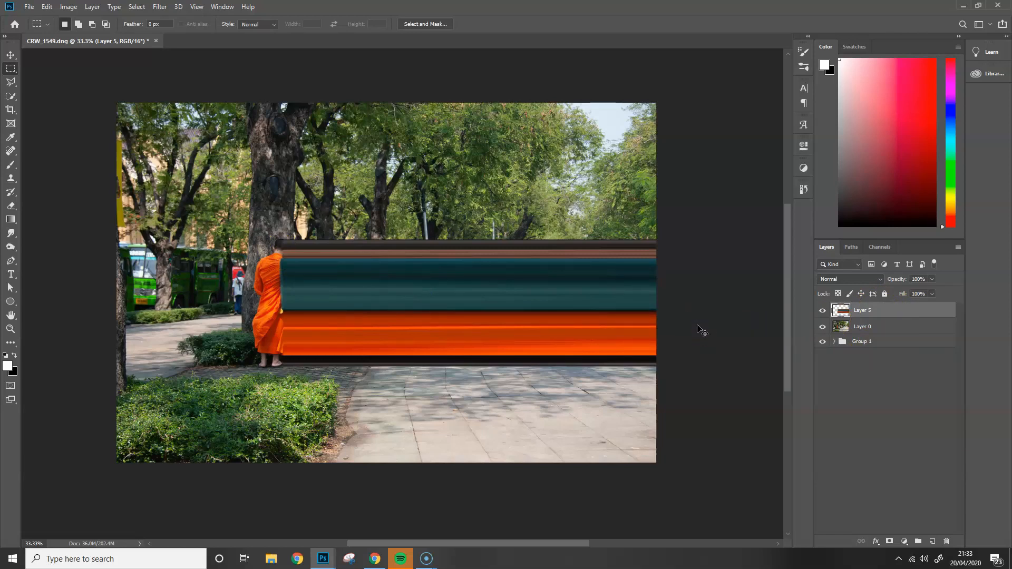
- Widen the stretched strip to about 344% so it extends beyond both side edges of the photo
{"action": "key", "text": "ctrl+t"}
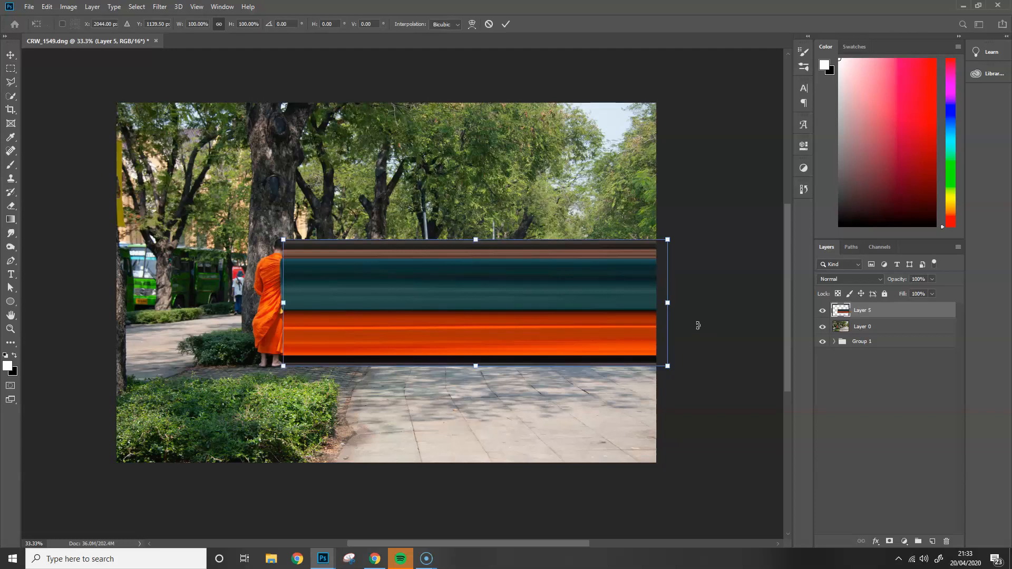
{"action": "left_click_drag", "start_coordinate": [280, 302], "coordinate": [23, 300]}
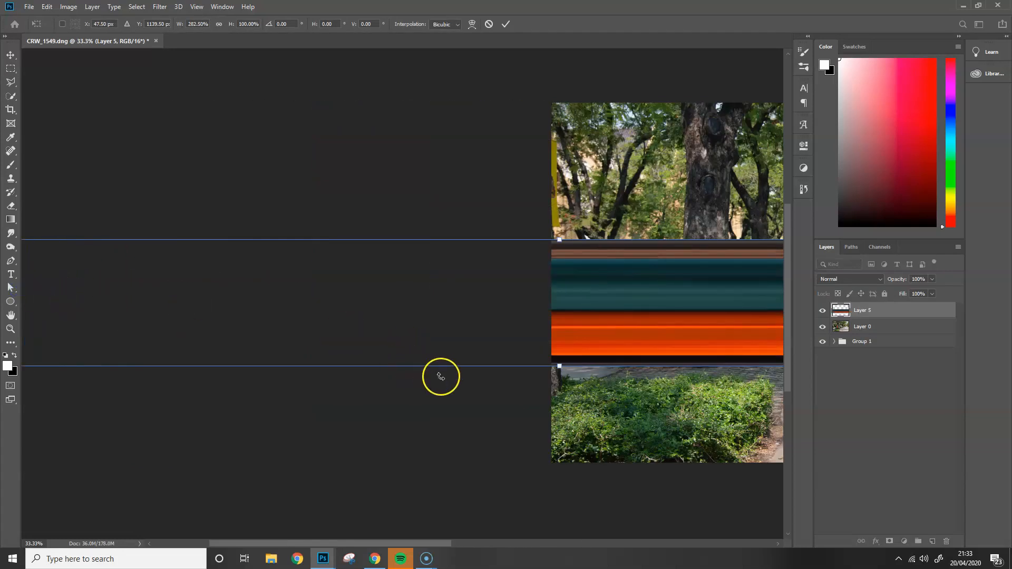
{"action": "left_click_drag", "start_coordinate": [524, 393], "coordinate": [223, 362]}
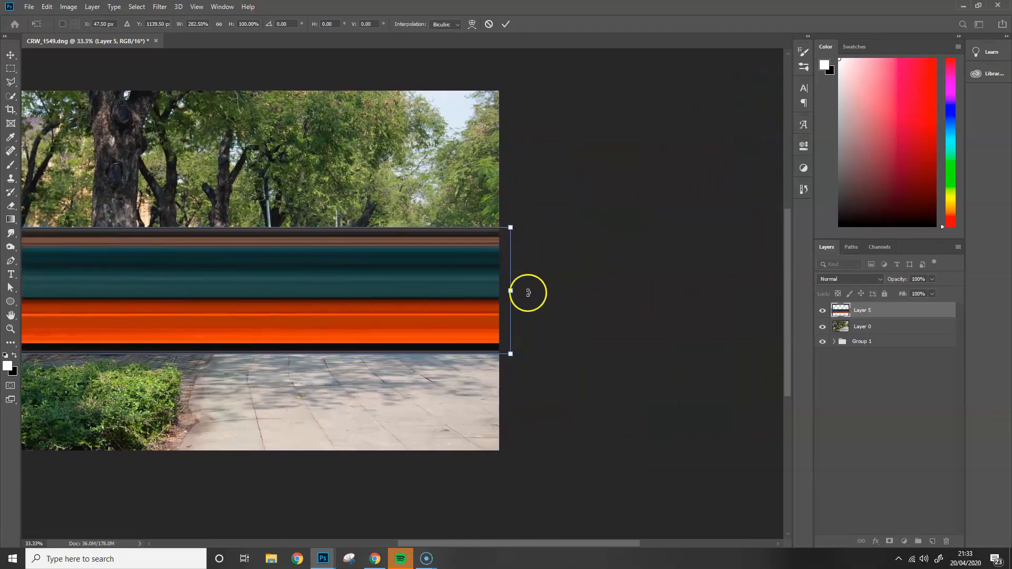
{"action": "left_click_drag", "start_coordinate": [514, 297], "coordinate": [749, 297]}
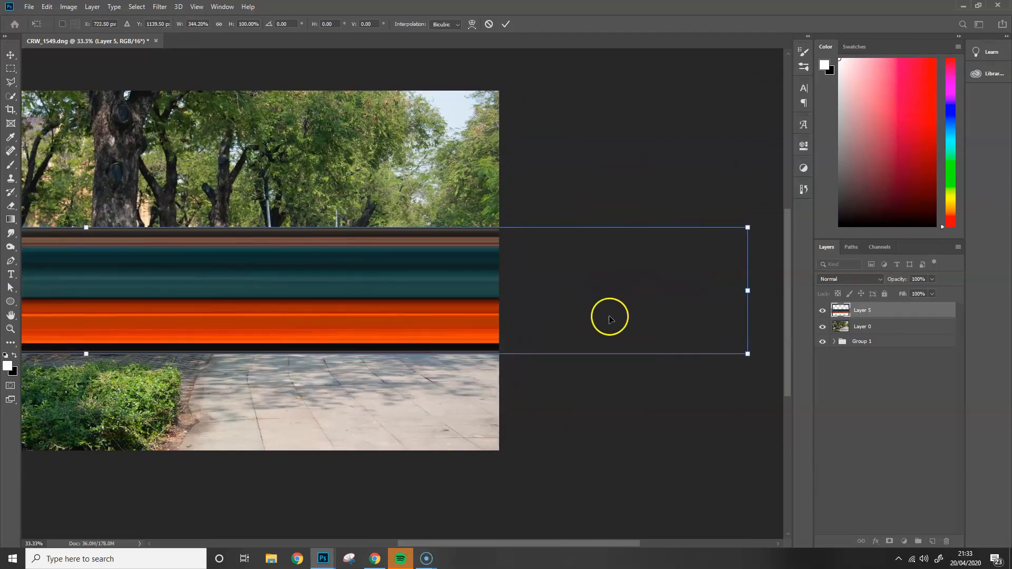
{"action": "left_click", "coordinate": [528, 320], "text": "alt"}
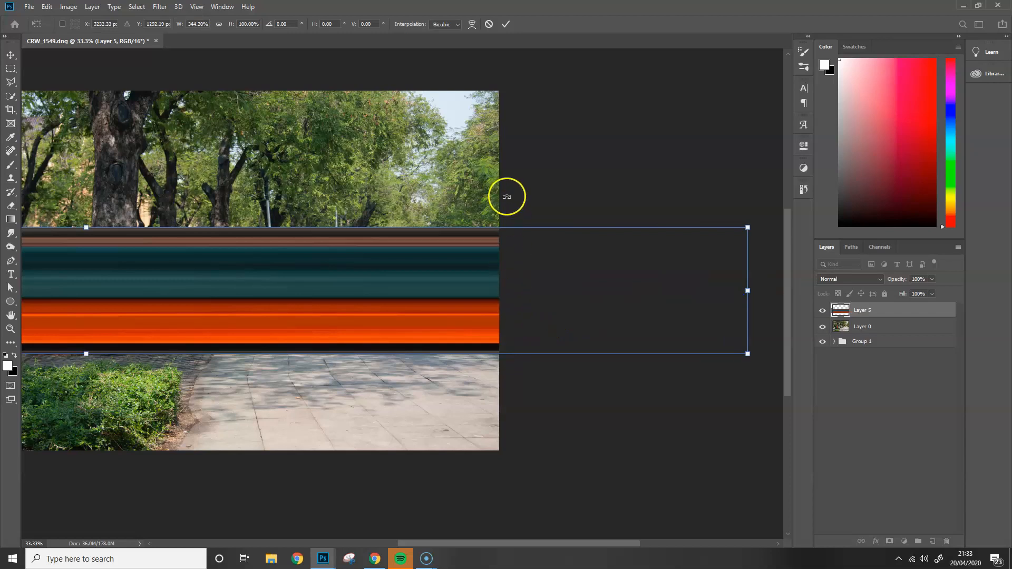
{"action": "key", "text": "Return"}
- Move the widened strip sideways to roughly centre it over the photo, at about X 1682 px and Y 1128 px
{"action": "key", "text": "z"}
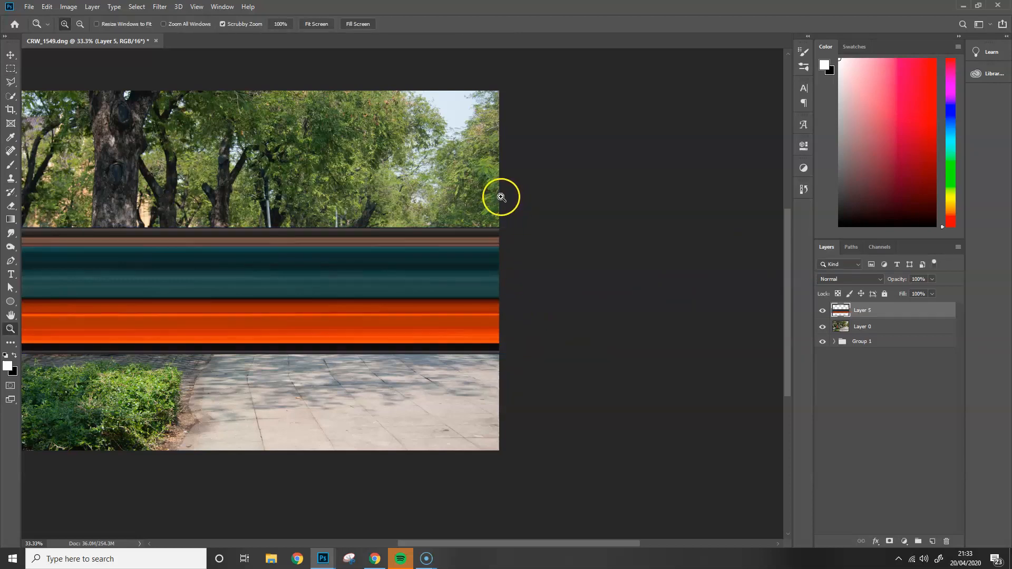
{"action": "left_click", "coordinate": [500, 196], "text": "alt"}
{"action": "left_click", "coordinate": [501, 197], "text": "alt"}
{"action": "left_click_drag", "start_coordinate": [277, 325], "coordinate": [460, 226]}
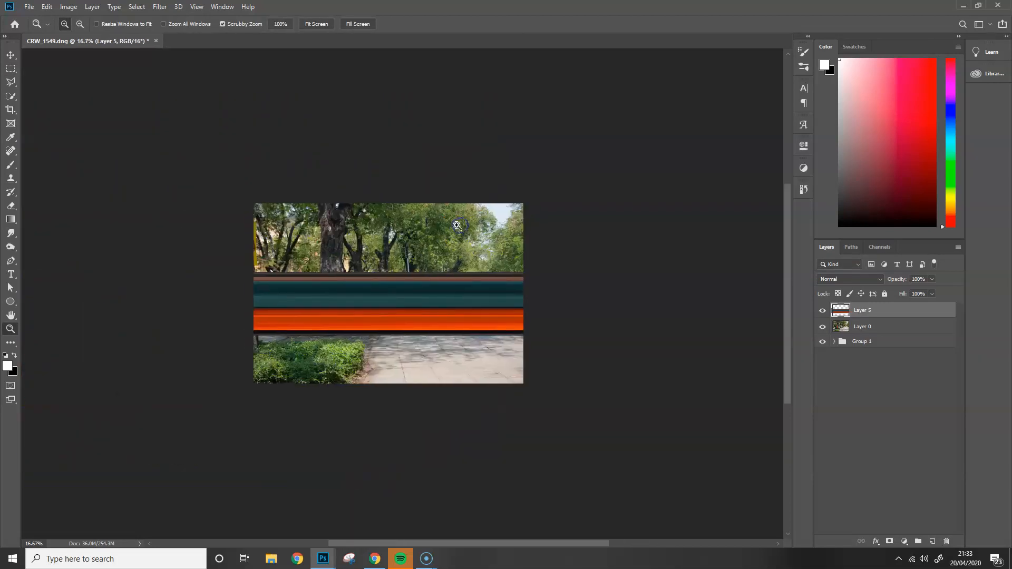
{"action": "key", "text": "ctrl+t"}
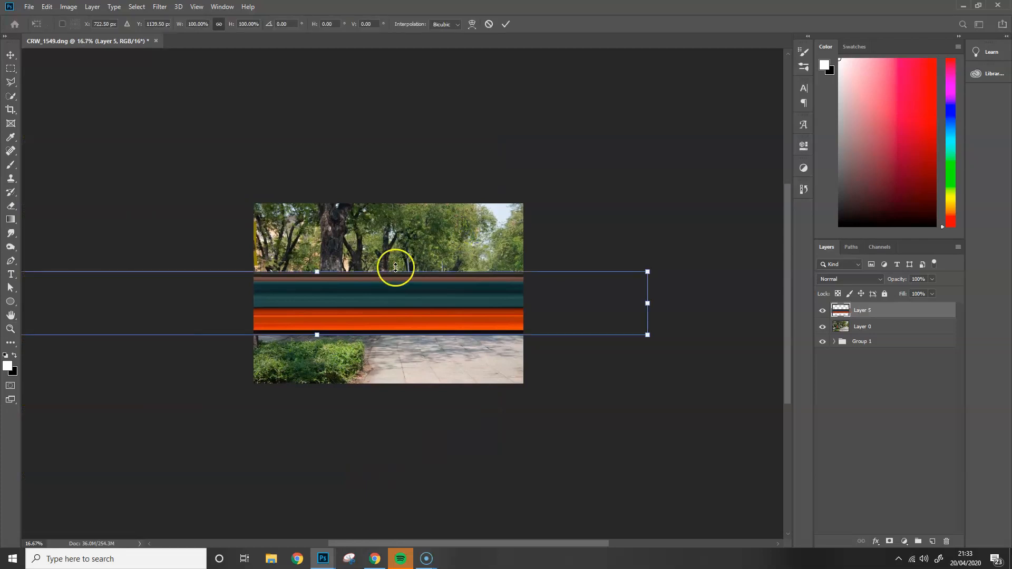
{"action": "left_click_drag", "start_coordinate": [315, 300], "coordinate": [393, 299]}
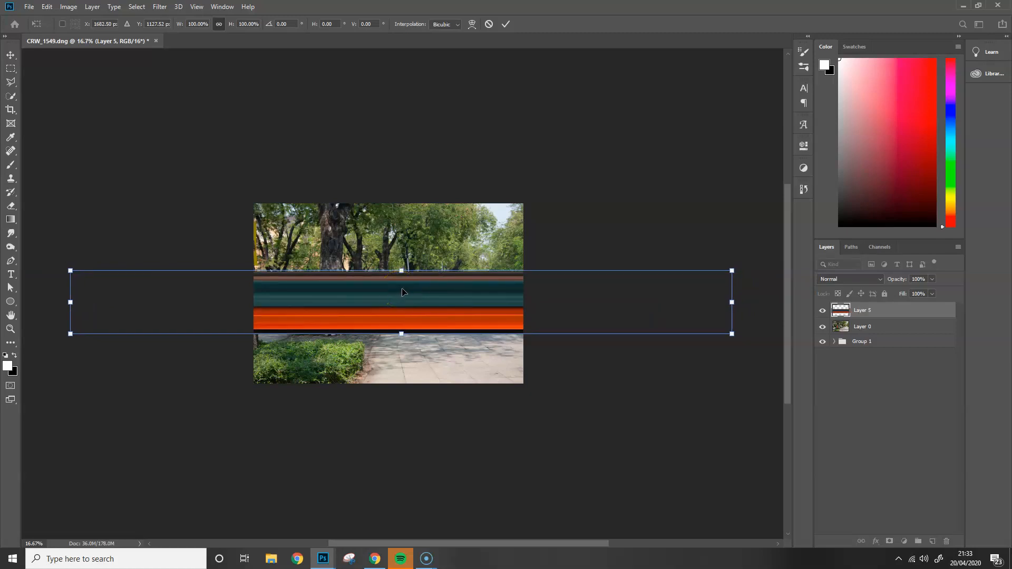
{"action": "key", "text": "Return"}
{"action": "key", "text": "z"}
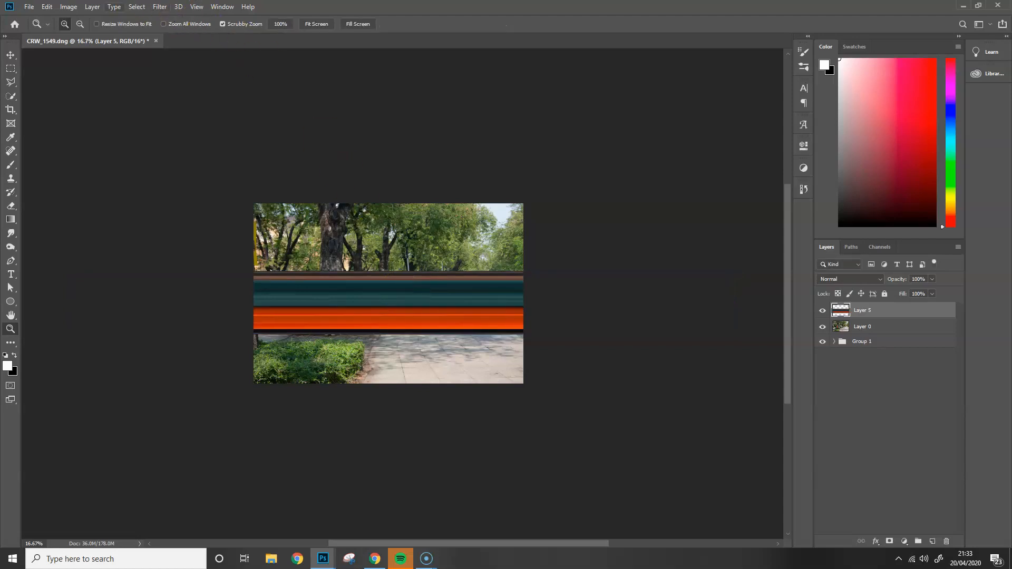
- Warp the stretched strip, bending its far end down and back beneath the photo to form a hairpin curve
{"action": "left_click", "coordinate": [49, 7]}
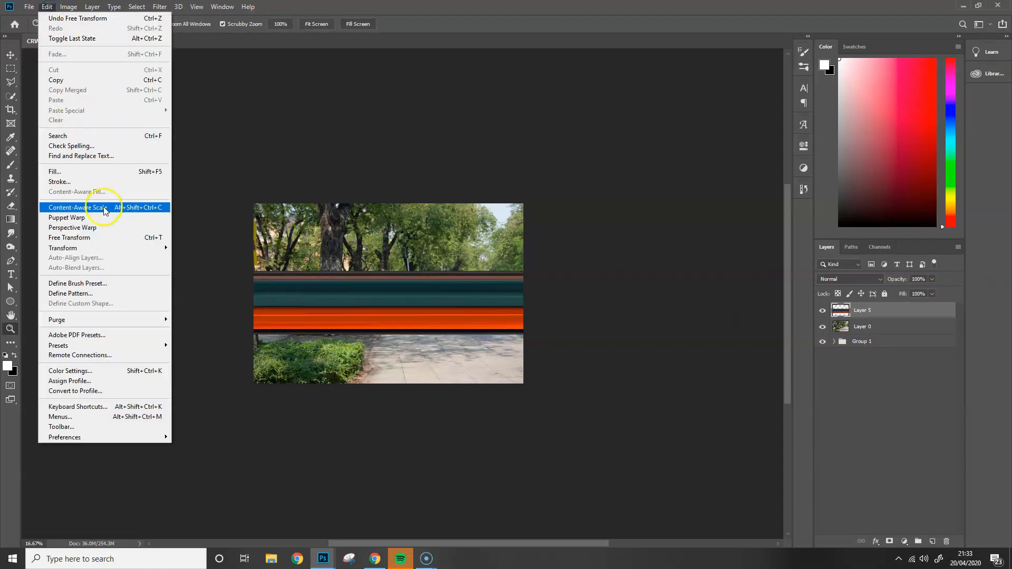
{"action": "mouse_move", "coordinate": [116, 249]}
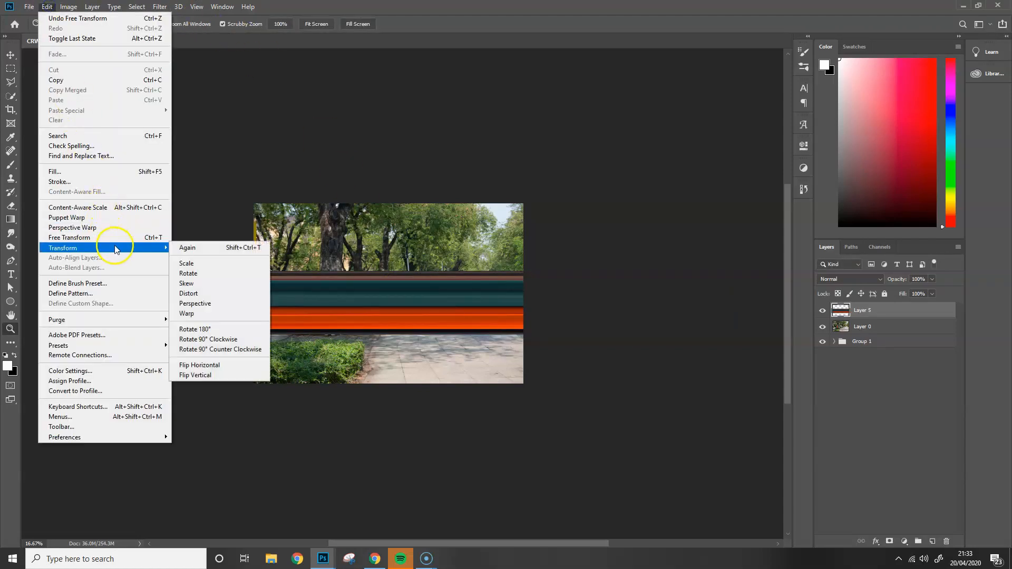
{"action": "left_click", "coordinate": [221, 314]}
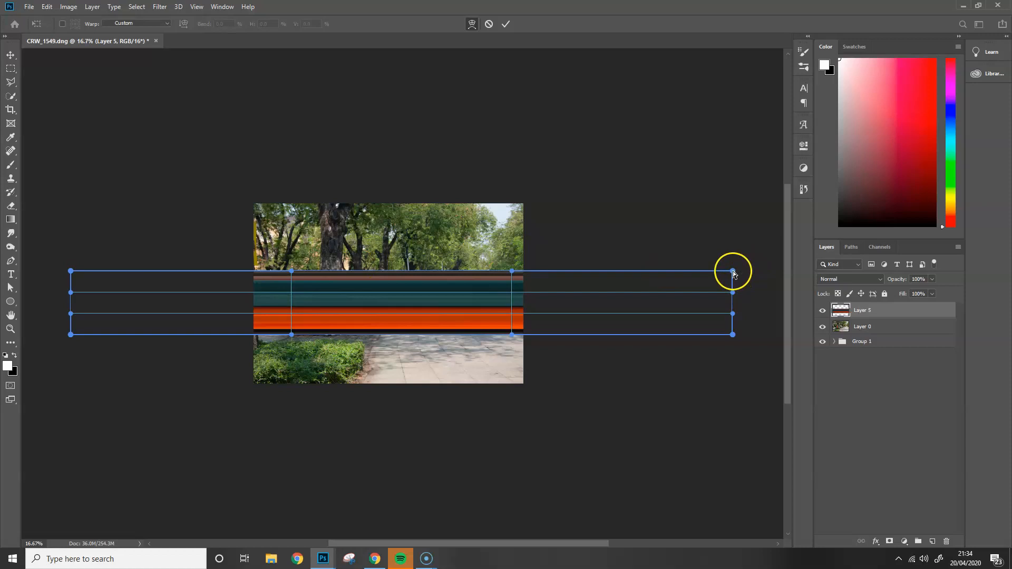
{"action": "left_click_drag", "start_coordinate": [717, 277], "coordinate": [247, 453]}
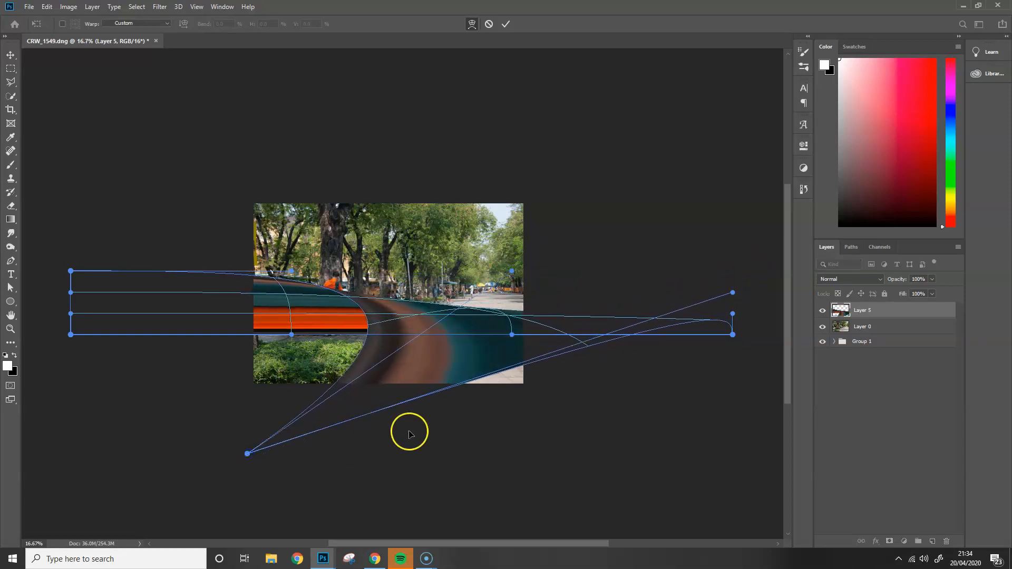
{"action": "left_click_drag", "start_coordinate": [733, 336], "coordinate": [279, 491]}
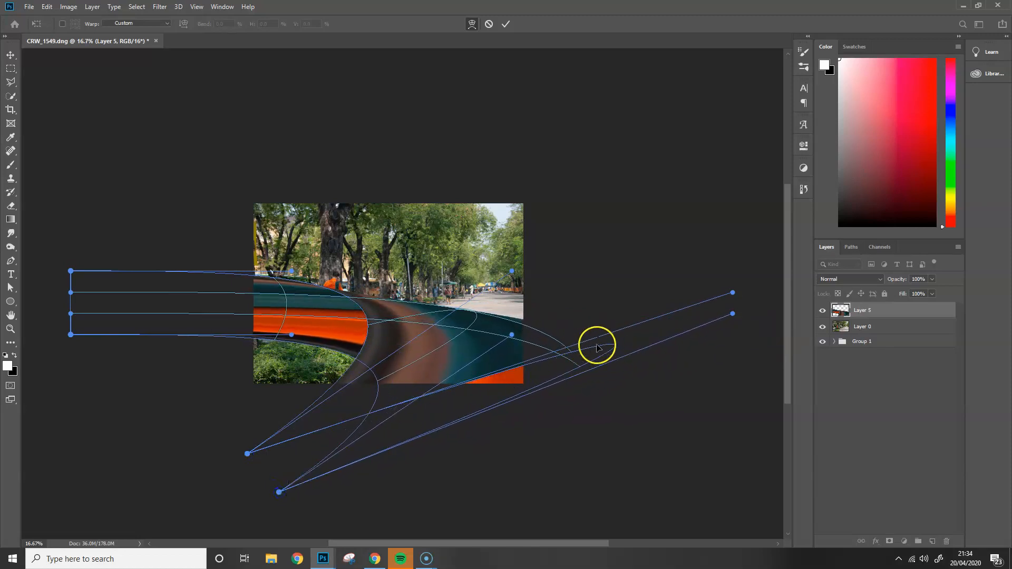
{"action": "left_click_drag", "start_coordinate": [613, 346], "coordinate": [262, 463]}
{"action": "left_click_drag", "start_coordinate": [334, 300], "coordinate": [342, 318]}
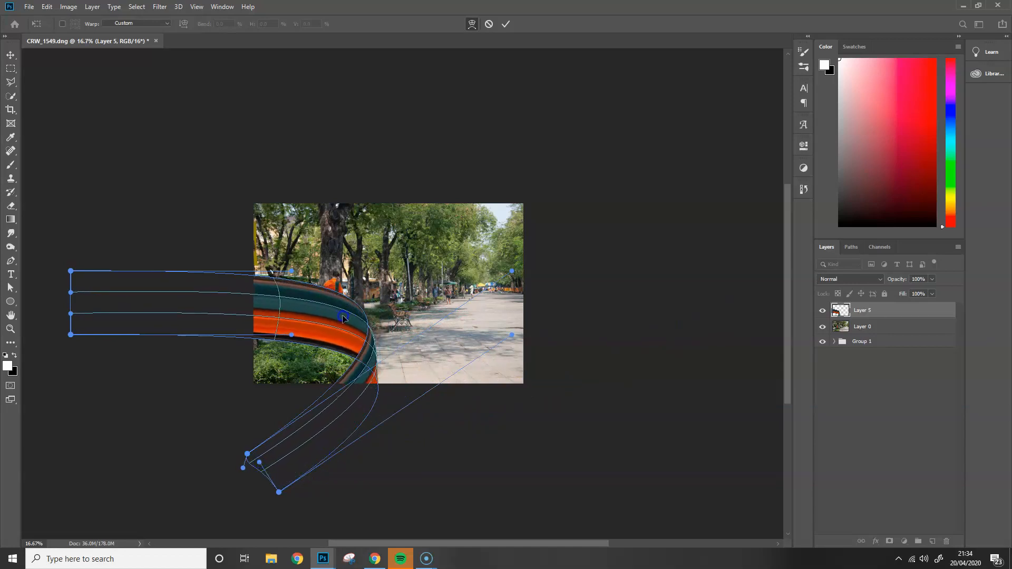
- Reshape the lower end of the warped strip by shifting its corners up and outward for a flatter, tighter bend
{"action": "left_click_drag", "start_coordinate": [296, 347], "coordinate": [262, 332]}
{"action": "left_click", "coordinate": [274, 337]}
{"action": "left_click_drag", "start_coordinate": [244, 458], "coordinate": [213, 417]}
{"action": "left_click_drag", "start_coordinate": [279, 492], "coordinate": [226, 435]}
{"action": "left_click", "coordinate": [259, 462]}
{"action": "left_click", "coordinate": [366, 296]}
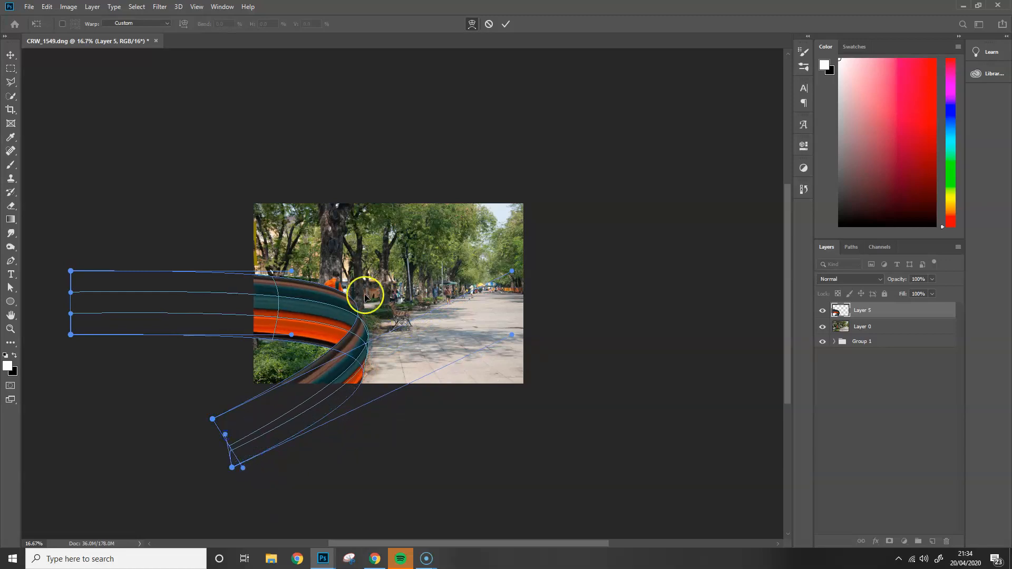
- Lower the corners of the warped strip's upper arm to widen it away from the bend, and apply the warp
{"action": "left_click_drag", "start_coordinate": [70, 335], "coordinate": [71, 367]}
{"action": "mouse_move", "coordinate": [71, 271]}
{"action": "left_mouse_down"}
{"action": "mouse_move", "coordinate": [75, 319]}
{"action": "mouse_move", "coordinate": [70, 289]}
{"action": "left_mouse_up"}
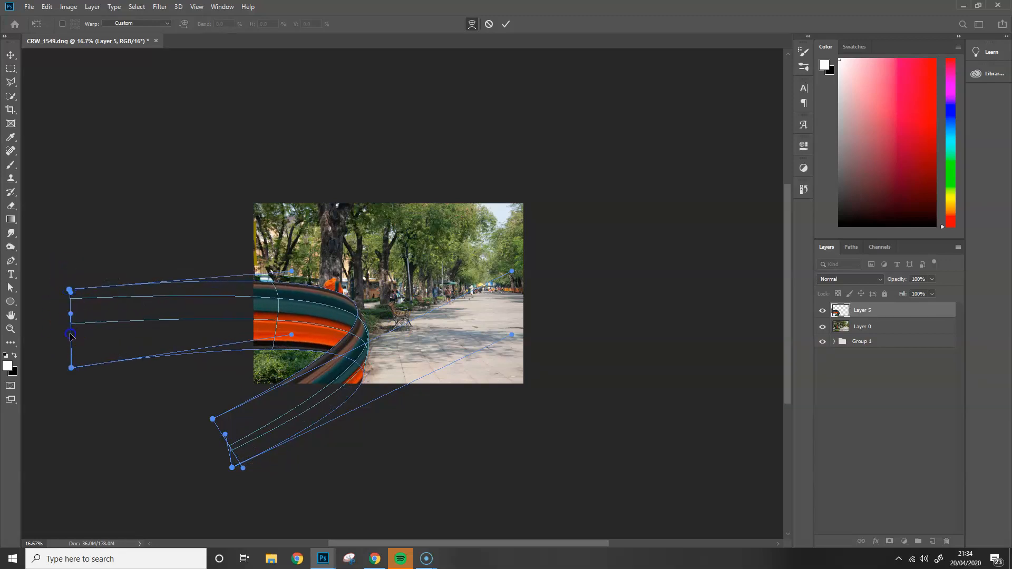
{"action": "left_click_drag", "start_coordinate": [75, 325], "coordinate": [74, 343]}
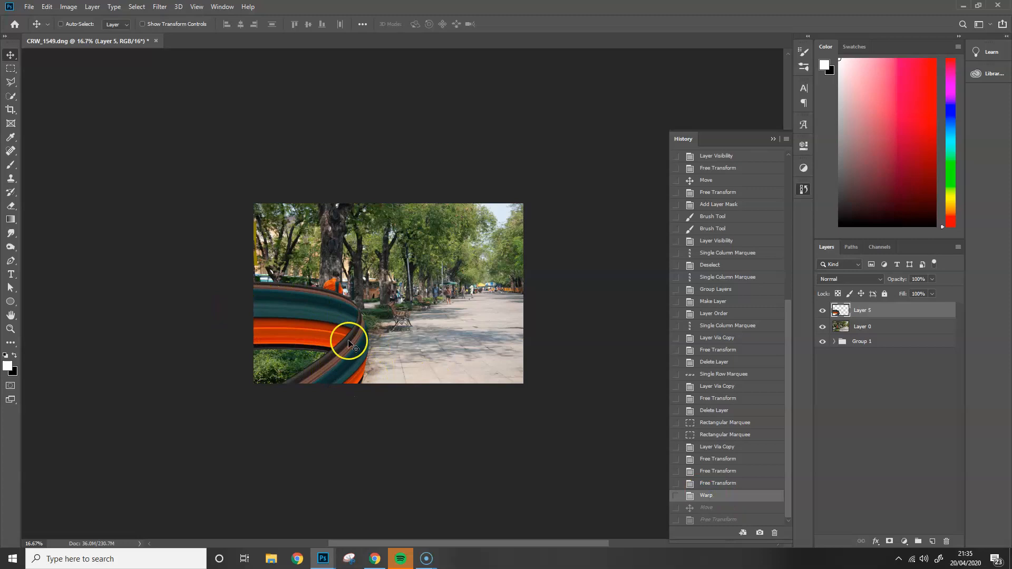
- Move the curved strip over the photo and rotate it about 34° so its lower band starts at the monk
{"action": "left_click_drag", "start_coordinate": [332, 321], "coordinate": [447, 251]}
{"action": "key", "text": "ctrl+t"}
{"action": "left_click_drag", "start_coordinate": [527, 188], "coordinate": [575, 311]}
{"action": "left_click_drag", "start_coordinate": [459, 320], "coordinate": [488, 271]}
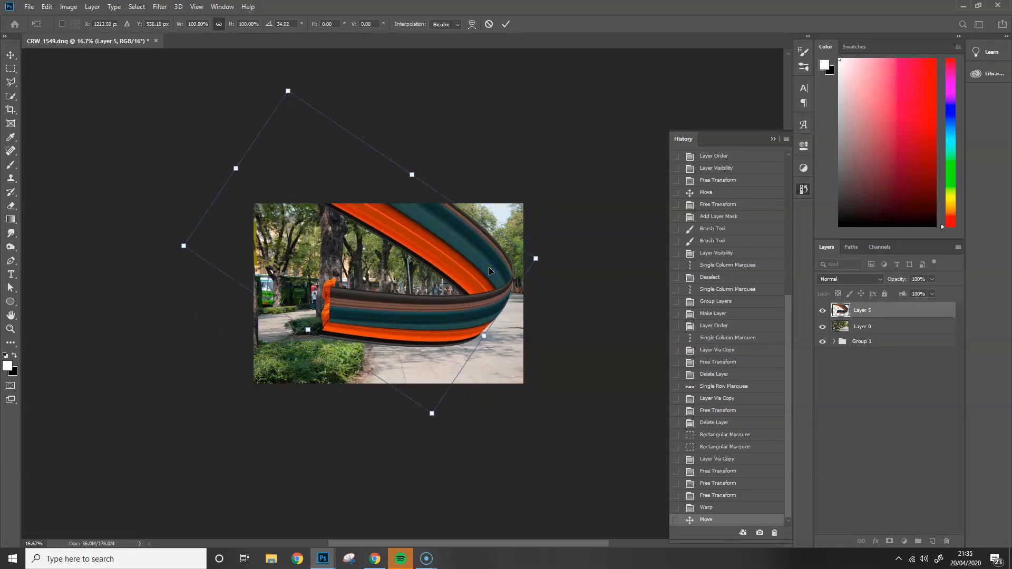
{"action": "key", "text": "Return"}
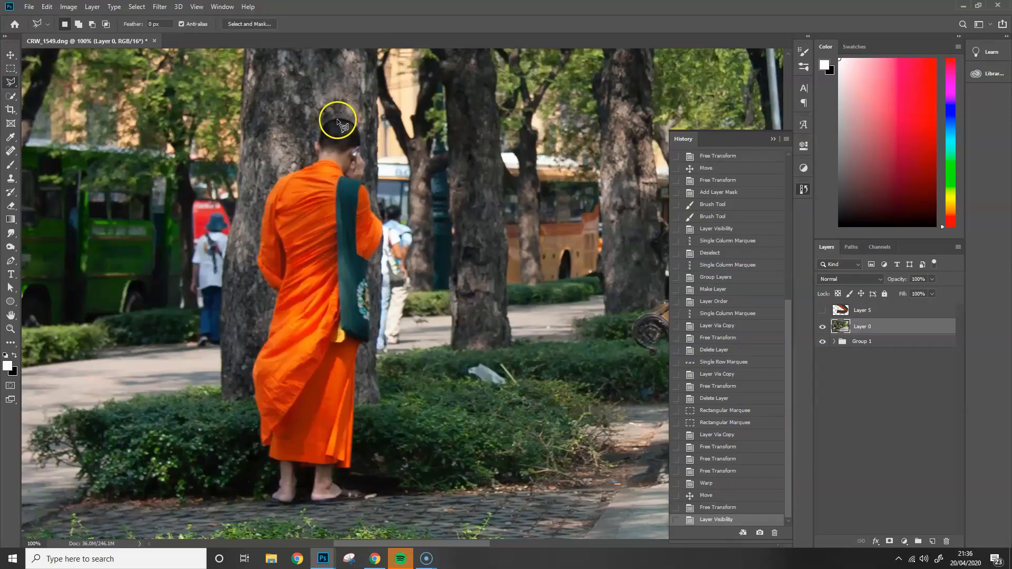
- Trace a closed Polygonal Lasso selection around the monk from head to feet on the photo layer
{"action": "left_click", "coordinate": [337, 119]}
{"action": "left_click_drag", "start_coordinate": [282, 179], "coordinate": [256, 260]}
{"action": "left_click_drag", "start_coordinate": [272, 460], "coordinate": [280, 483]}
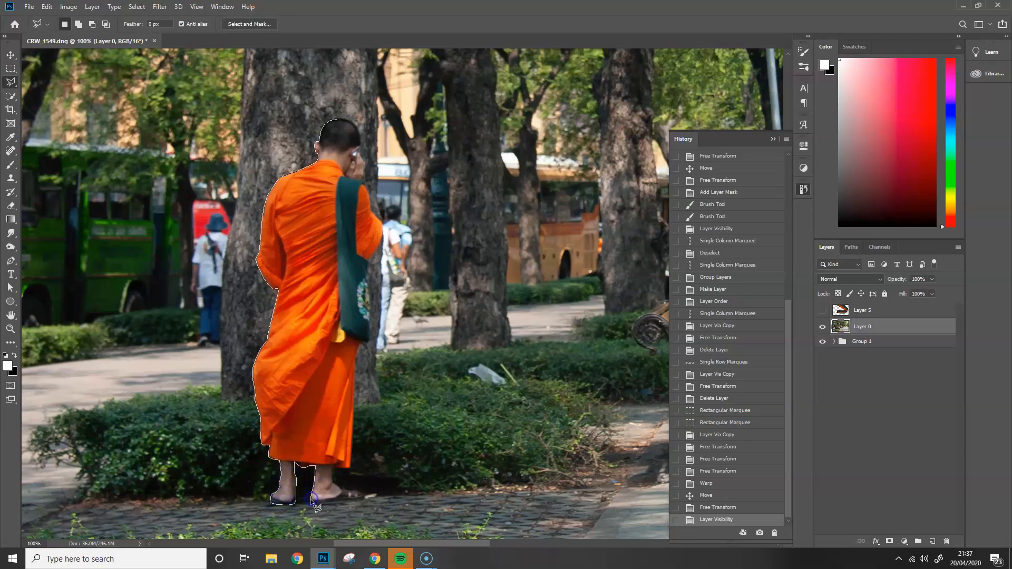
{"action": "mouse_move", "coordinate": [337, 474]}
{"action": "left_mouse_down"}
{"action": "mouse_move", "coordinate": [357, 428]}
{"action": "mouse_move", "coordinate": [364, 350]}
{"action": "left_mouse_up"}
{"action": "left_click", "coordinate": [360, 153]}
{"action": "key", "text": "z"}
{"action": "key", "text": "ctrl+minus"}
{"action": "key", "text": "ctrl+minus"}
{"action": "key", "text": "ctrl+minus"}
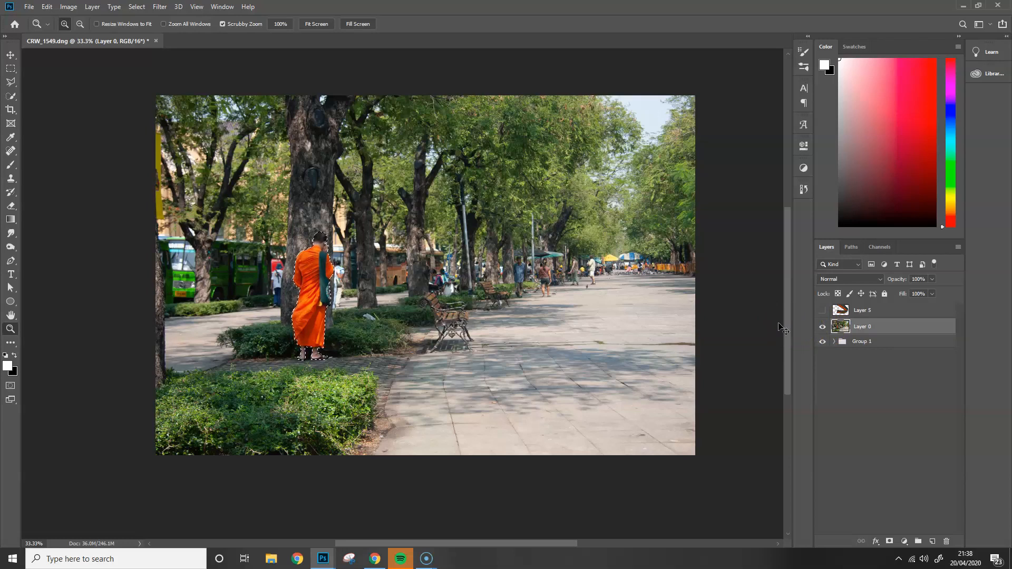
- Copy the selected monk to a new layer, place it above the curved strip layer, and show the strip again
{"action": "key", "text": "ctrl+j"}
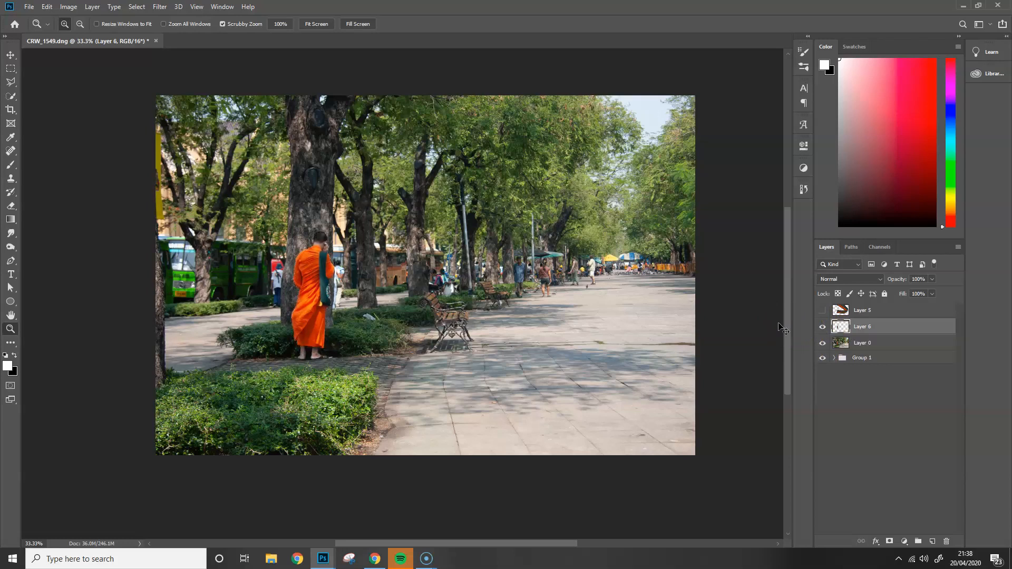
{"action": "mouse_move", "coordinate": [822, 342]}
{"action": "left_mouse_down"}
{"action": "mouse_move", "coordinate": [822, 370]}
{"action": "mouse_move", "coordinate": [823, 343]}
{"action": "left_mouse_up"}
{"action": "left_click_drag", "start_coordinate": [838, 325], "coordinate": [878, 311]}
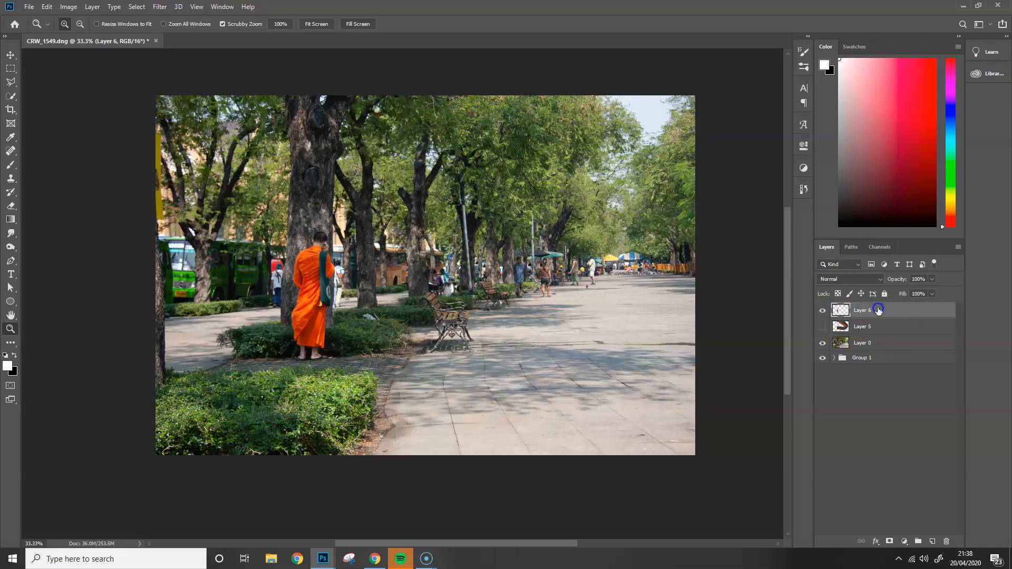
{"action": "left_click", "coordinate": [821, 327]}
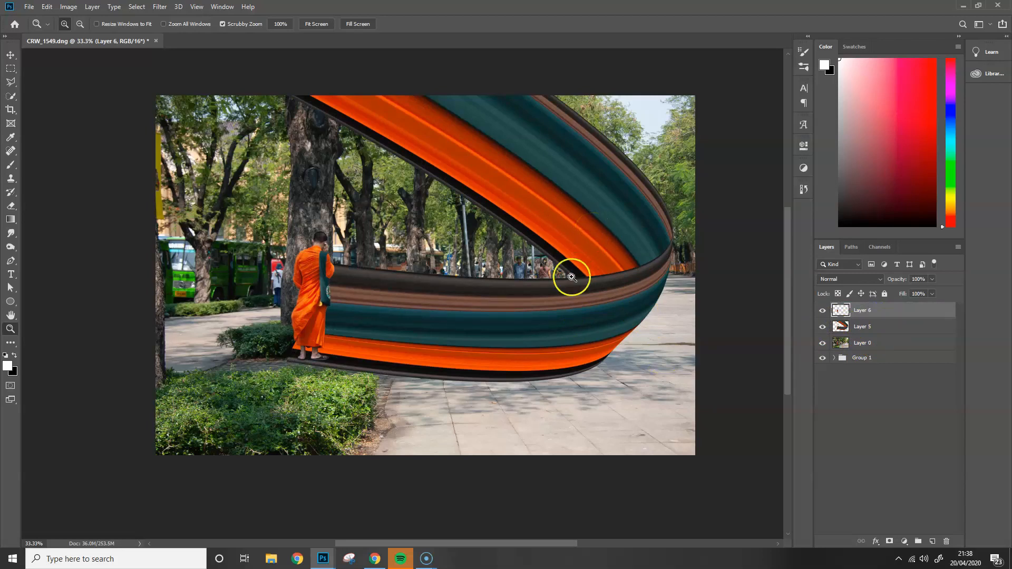
- Select the curved strip layer and move it down so its lower band lies below the monk's feet
{"action": "key", "text": "v"}
{"action": "left_click_drag", "start_coordinate": [573, 320], "coordinate": [546, 286]}
{"action": "left_click", "coordinate": [848, 327]}
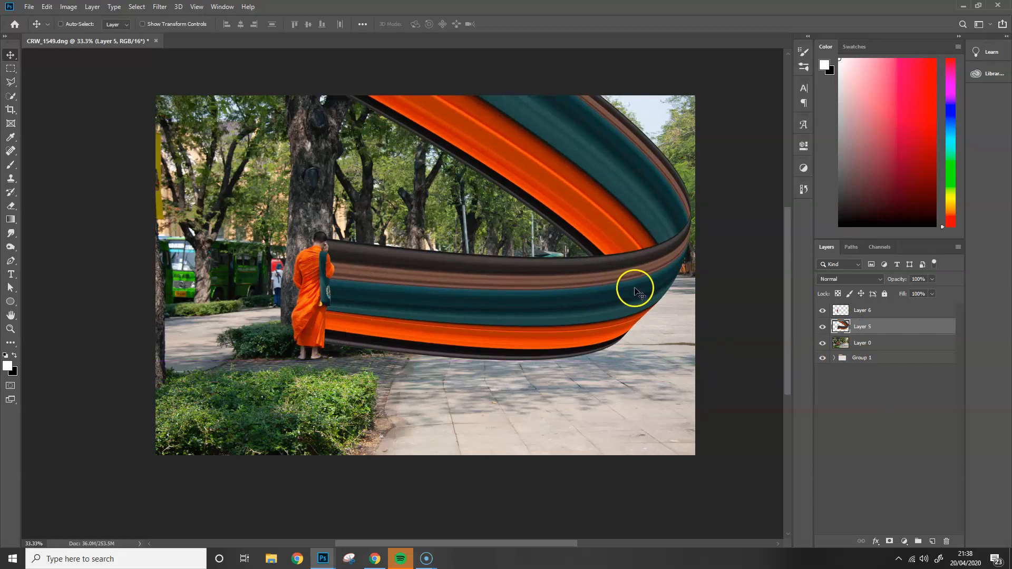
{"action": "left_click_drag", "start_coordinate": [635, 289], "coordinate": [614, 403]}
{"action": "key", "text": "ctrl"}
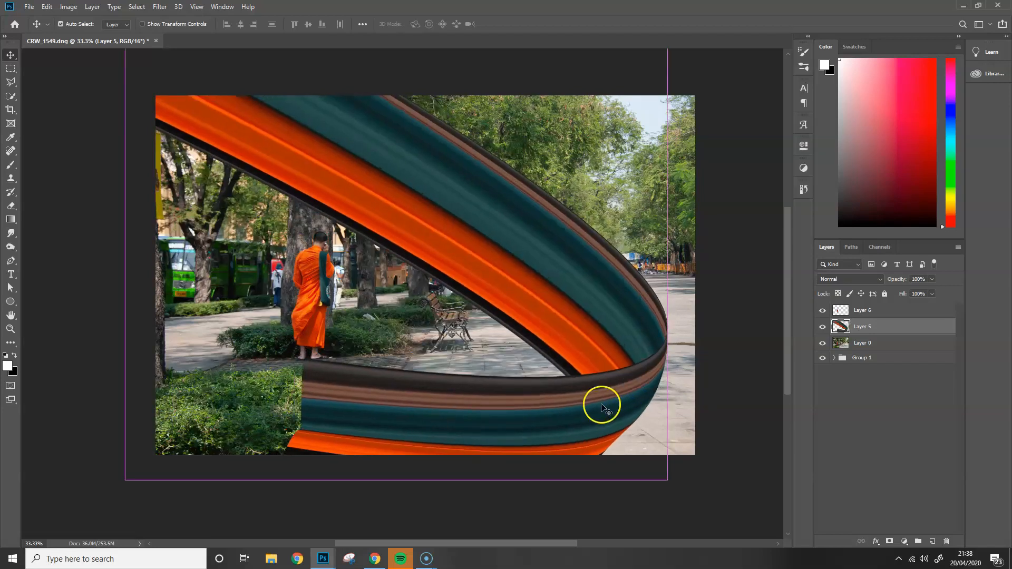
- Rotate and reposition the curved strip so its upper band runs level behind the monk and its lower band exits the photo's bottom edge
{"action": "key", "text": "ctrl+t"}
{"action": "left_click_drag", "start_coordinate": [689, 362], "coordinate": [713, 158]}
{"action": "left_click_drag", "start_coordinate": [521, 199], "coordinate": [436, 294]}
{"action": "left_click_drag", "start_coordinate": [450, 163], "coordinate": [473, 277]}
{"action": "left_click_drag", "start_coordinate": [400, 80], "coordinate": [395, 175]}
{"action": "left_click_drag", "start_coordinate": [384, 239], "coordinate": [441, 91]}
{"action": "left_click_drag", "start_coordinate": [543, 280], "coordinate": [414, 290]}
{"action": "left_click_drag", "start_coordinate": [559, 384], "coordinate": [603, 384]}
{"action": "left_click_drag", "start_coordinate": [434, 331], "coordinate": [435, 330]}
{"action": "key", "text": "Return"}
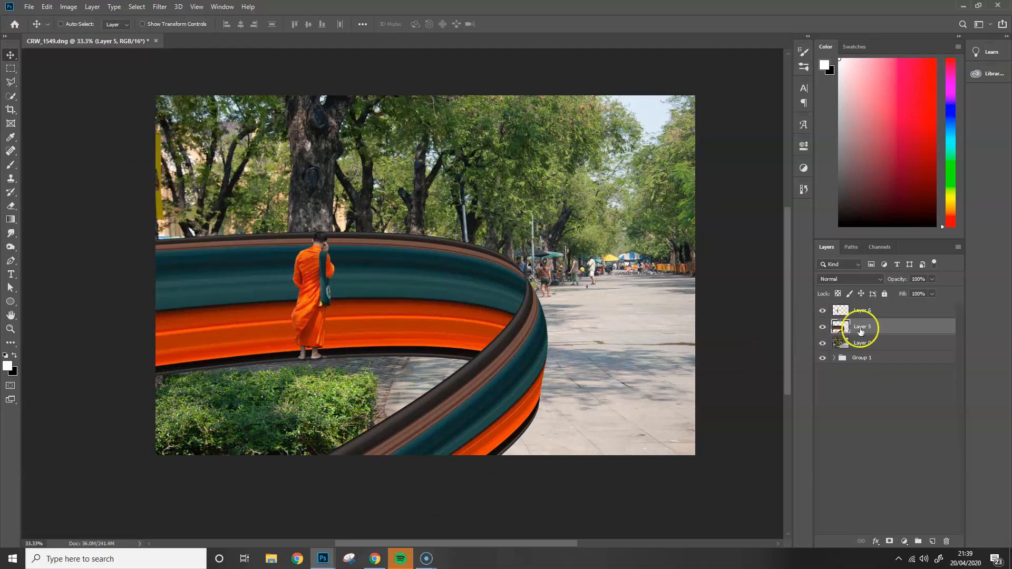
- Add a layer mask to the curved strip layer and choose a brush tip for painting on it in black
{"action": "left_click", "coordinate": [889, 541]}
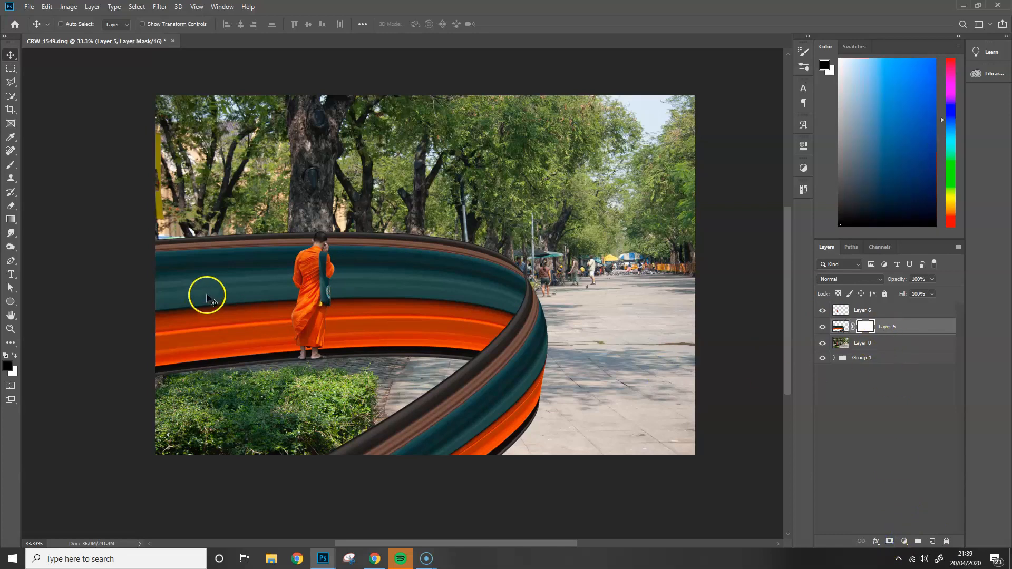
{"action": "key", "text": "b"}
{"action": "left_click", "coordinate": [70, 30]}
{"action": "left_click", "coordinate": [82, 129]}
{"action": "left_click", "coordinate": [226, 242]}
- Enlarge the brush to 250 px and paint the mask black to hide the part of the strip to the left of the monk
{"action": "key", "text": "bracketright"}
{"action": "key", "text": "bracketright"}
{"action": "key", "text": "bracketright"}
{"action": "key", "text": "bracketright"}
{"action": "key", "text": "bracketright"}
{"action": "key", "text": "bracketright"}
{"action": "key", "text": "bracketright"}
{"action": "key", "text": "bracketright"}
{"action": "key", "text": "bracketright"}
{"action": "key", "text": "bracketright"}
{"action": "key", "text": "bracketright"}
{"action": "key", "text": "bracketright"}
{"action": "key", "text": "bracketright"}
{"action": "mouse_move", "coordinate": [152, 246]}
{"action": "left_mouse_down"}
{"action": "mouse_move", "coordinate": [288, 232]}
{"action": "mouse_move", "coordinate": [280, 237]}
{"action": "mouse_move", "coordinate": [292, 352]}
{"action": "mouse_move", "coordinate": [244, 270]}
{"action": "mouse_move", "coordinate": [230, 347]}
{"action": "mouse_move", "coordinate": [176, 275]}
{"action": "mouse_move", "coordinate": [164, 362]}
{"action": "left_mouse_up"}
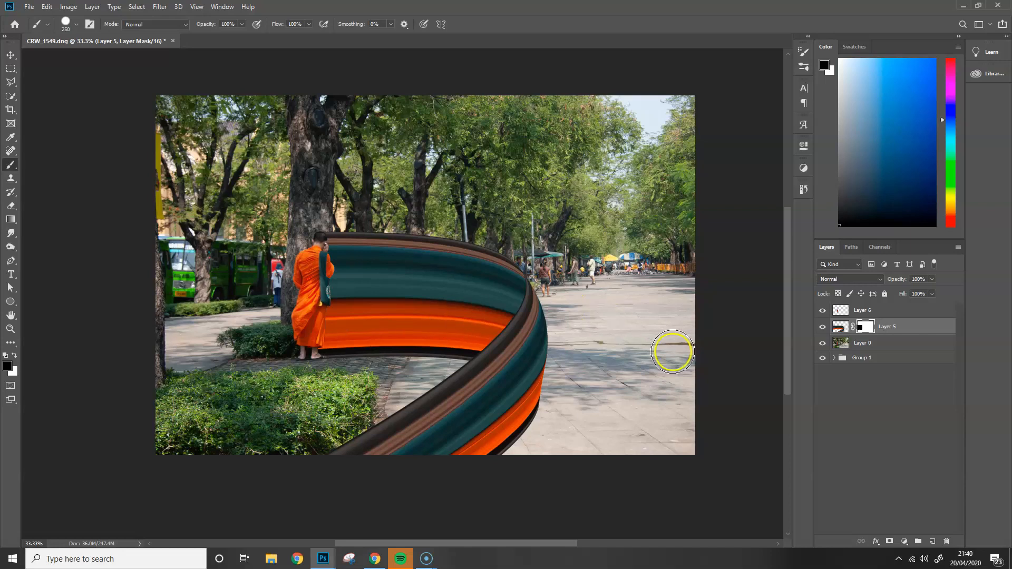
- Hide the curved strip and monk cut-out layers, and copy a very narrow vertical strip of the monk from the photo to a new layer
{"action": "left_click", "coordinate": [823, 327]}
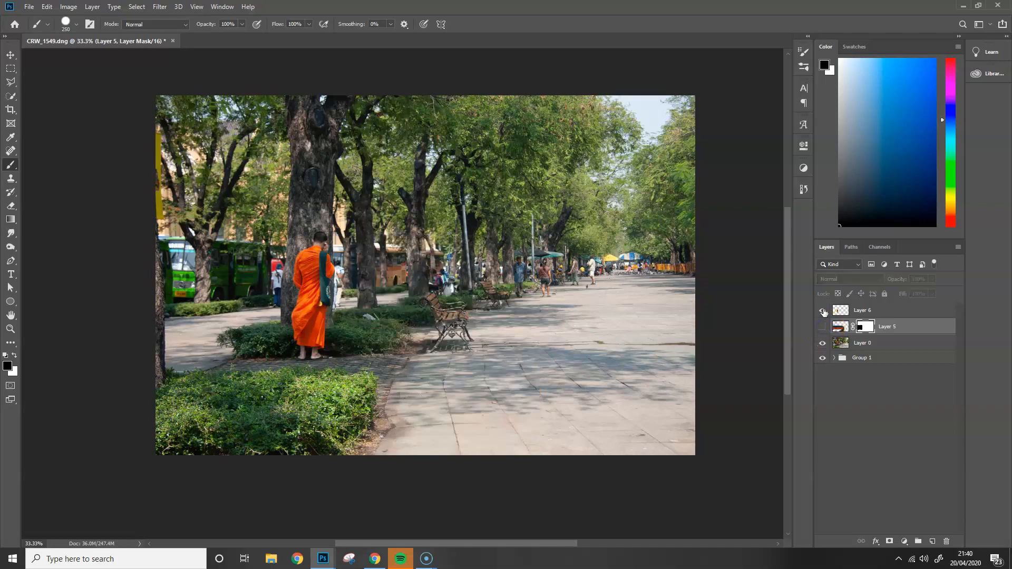
{"action": "left_click", "coordinate": [841, 346]}
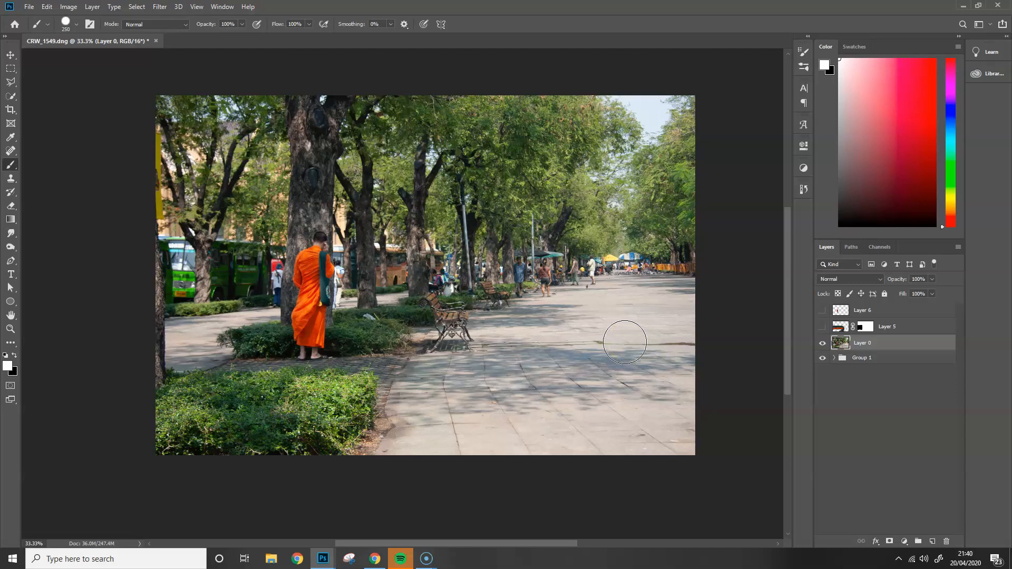
{"action": "key", "text": "m"}
{"action": "left_click_drag", "start_coordinate": [320, 231], "coordinate": [321, 358]}
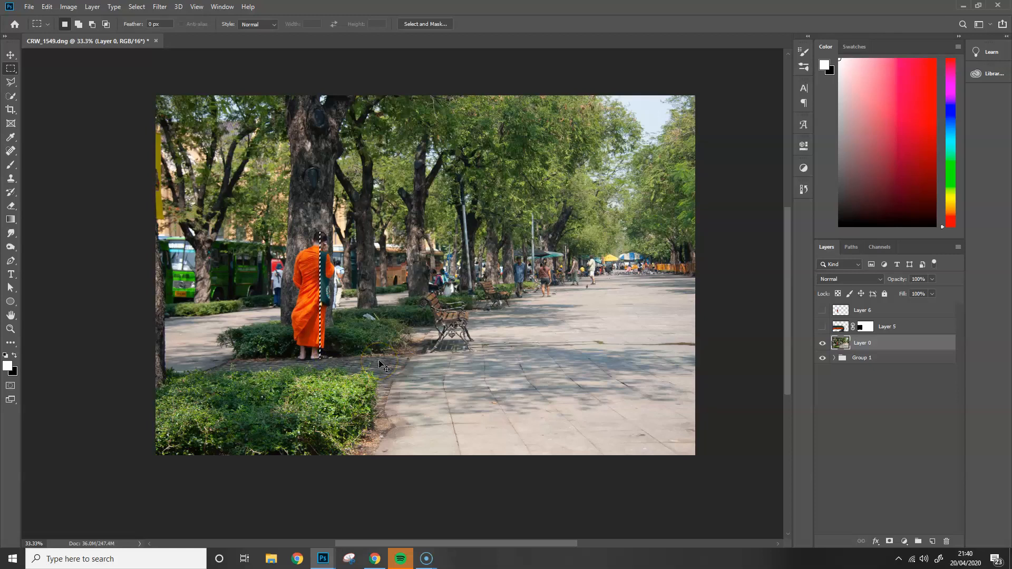
{"action": "key", "text": "ctrl+j"}
{"action": "left_click", "coordinate": [507, 339]}
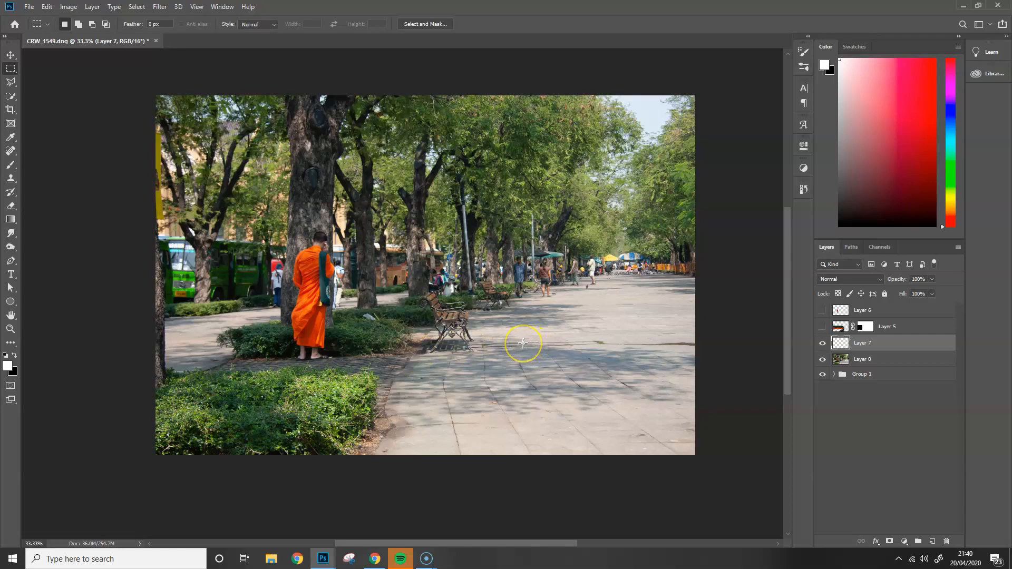
- Stretch the newly copied strip upward to the photo's top edge, to about 207% height
{"action": "key", "text": "ctrl+t"}
{"action": "left_click", "coordinate": [342, 225]}
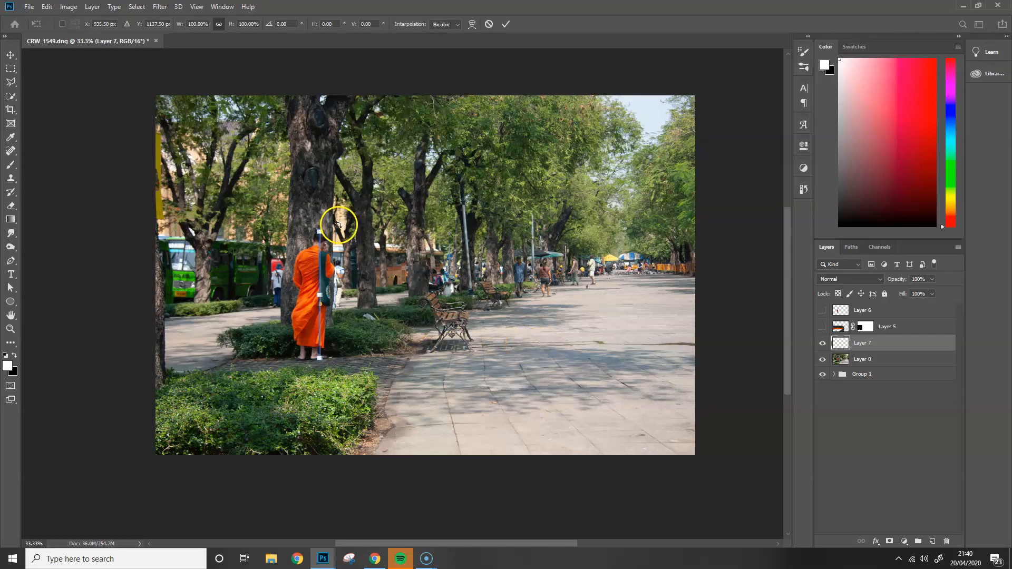
{"action": "left_click", "coordinate": [326, 226]}
{"action": "left_click", "coordinate": [325, 230]}
{"action": "left_click_drag", "start_coordinate": [320, 230], "coordinate": [321, 96]}
{"action": "left_click", "coordinate": [313, 349]}
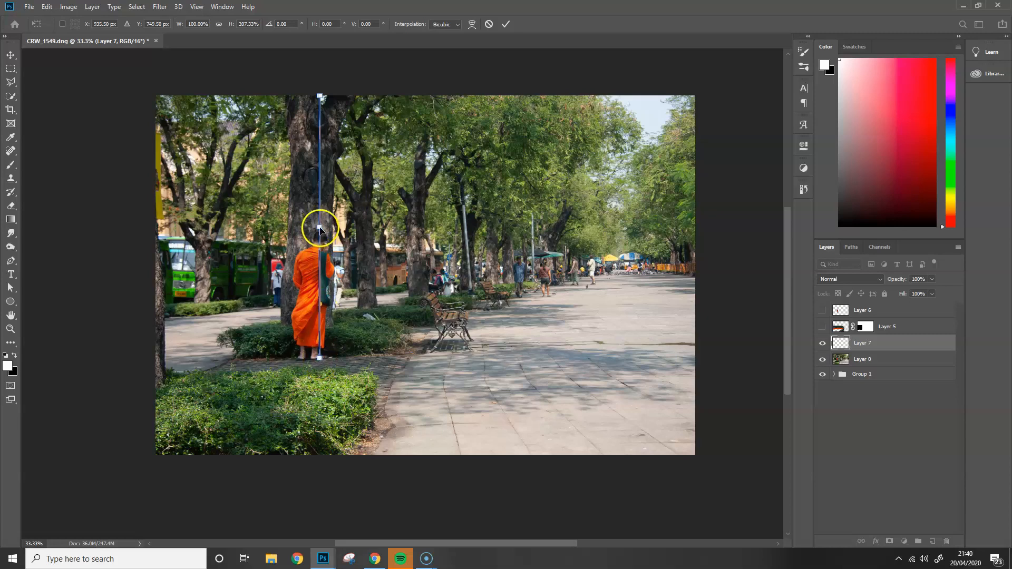
- Stretch the strip to the photo's bottom and both side edges, at about 284% height, so it covers the whole image
{"action": "left_click_drag", "start_coordinate": [320, 228], "coordinate": [625, 248]}
{"action": "left_click_drag", "start_coordinate": [321, 357], "coordinate": [198, 446]}
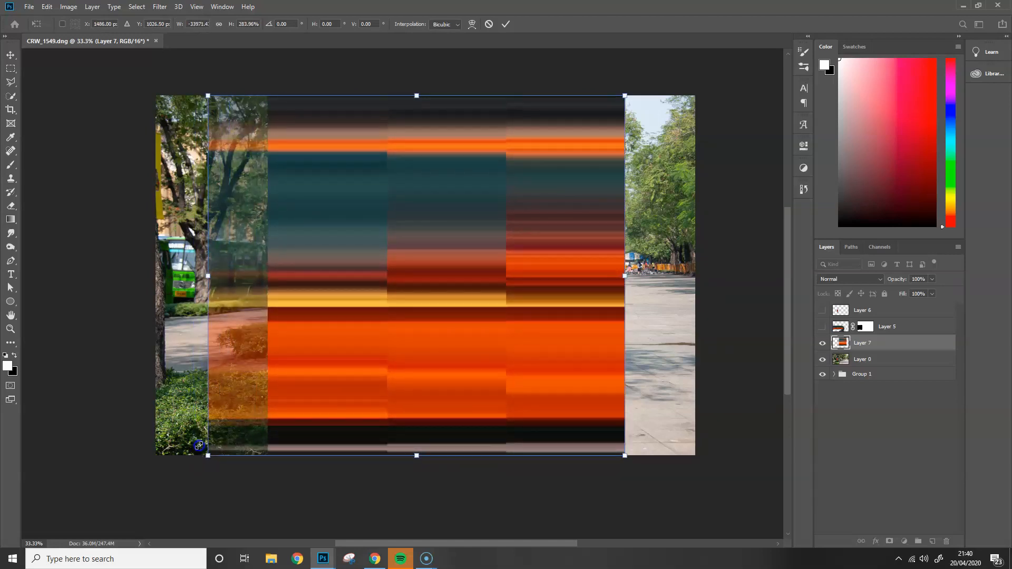
{"action": "left_click_drag", "start_coordinate": [348, 337], "coordinate": [296, 337]}
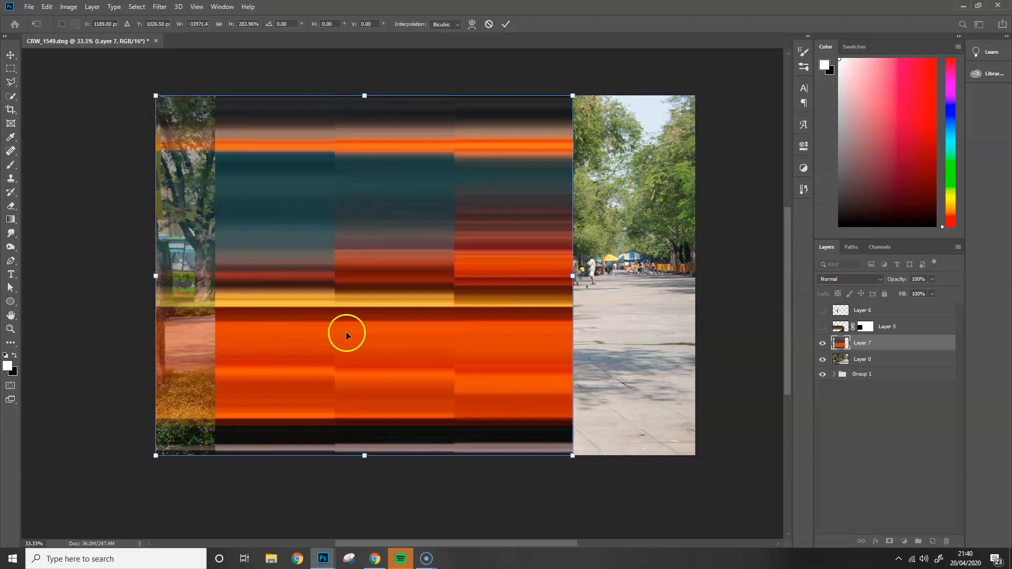
{"action": "left_click_drag", "start_coordinate": [575, 276], "coordinate": [692, 273]}
{"action": "key", "text": "Return"}
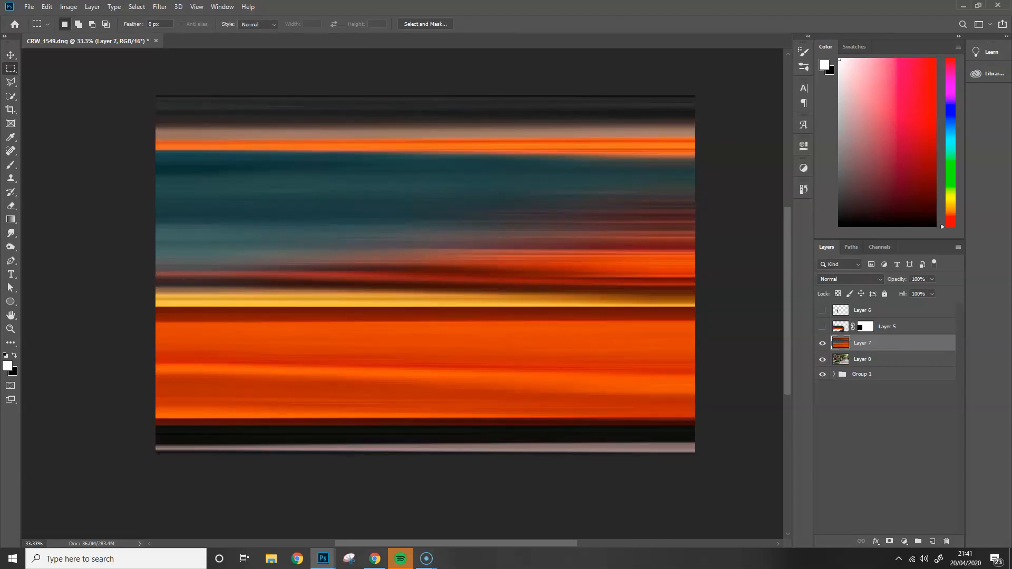
- Apply the Polar Coordinates distortion filter to the full-image stretched strip, using Rectangular to Polar
{"action": "left_click", "coordinate": [158, 8]}
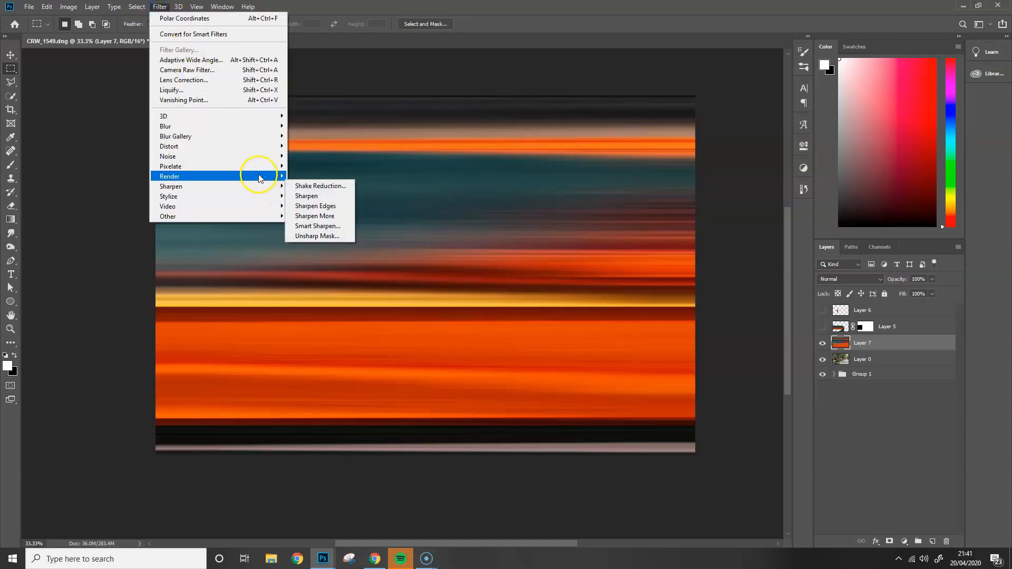
{"action": "mouse_move", "coordinate": [266, 147]}
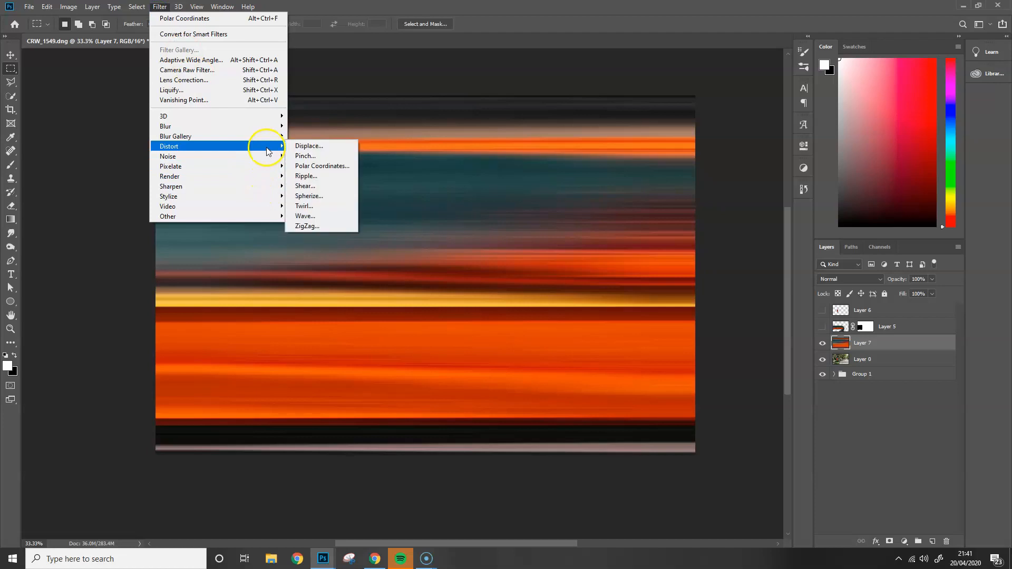
{"action": "left_click", "coordinate": [329, 165]}
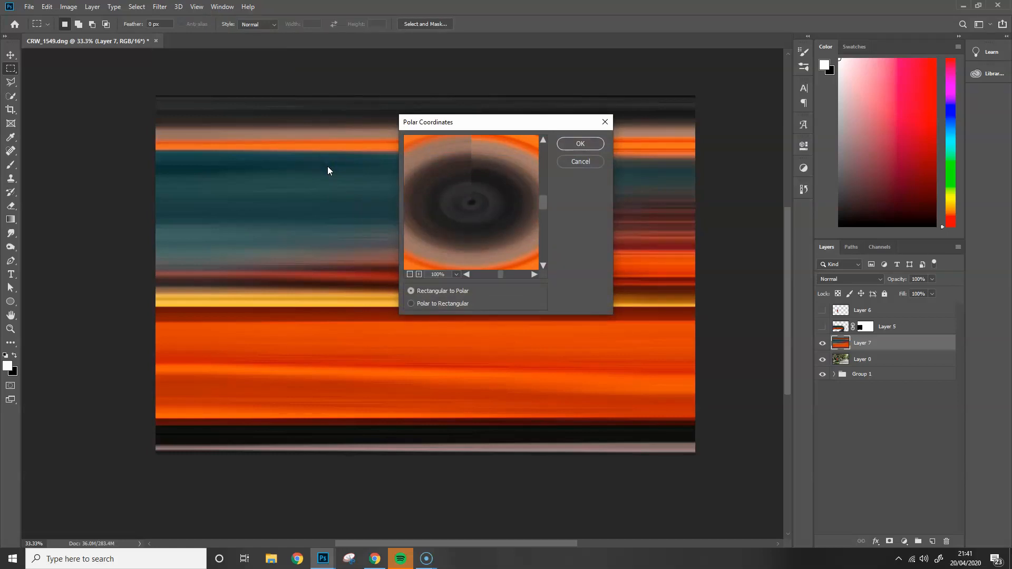
{"action": "left_click", "coordinate": [484, 322]}
{"action": "left_click", "coordinate": [409, 273]}
{"action": "left_click", "coordinate": [409, 273]}
{"action": "left_click", "coordinate": [409, 273]}
{"action": "left_click", "coordinate": [409, 273]}
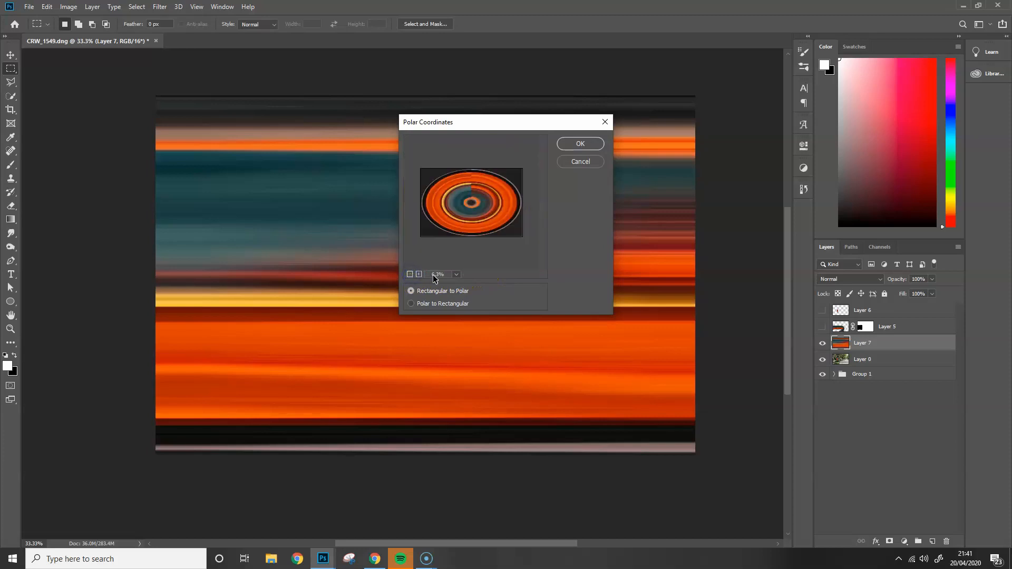
{"action": "left_click", "coordinate": [420, 274]}
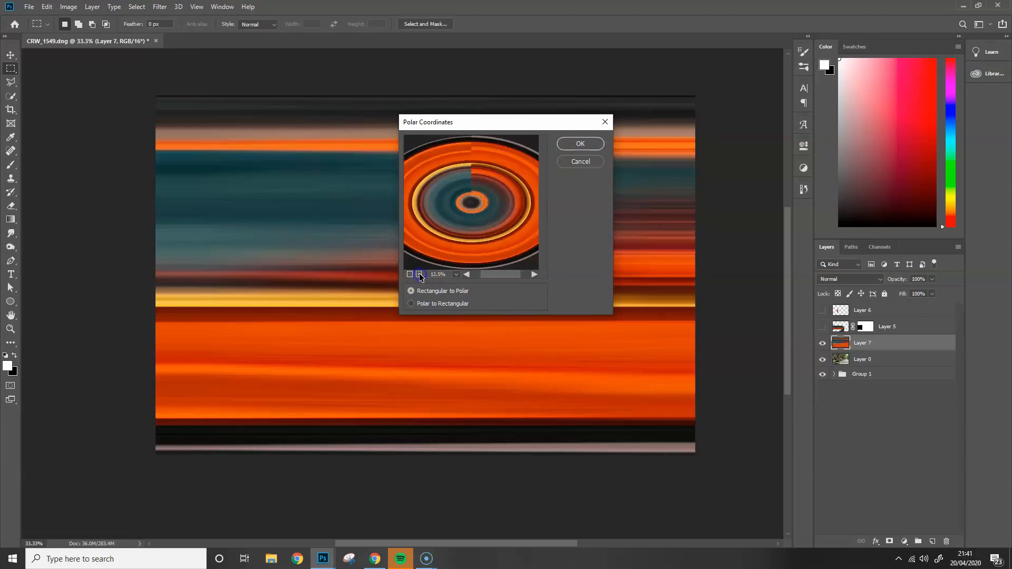
{"action": "left_click", "coordinate": [411, 305]}
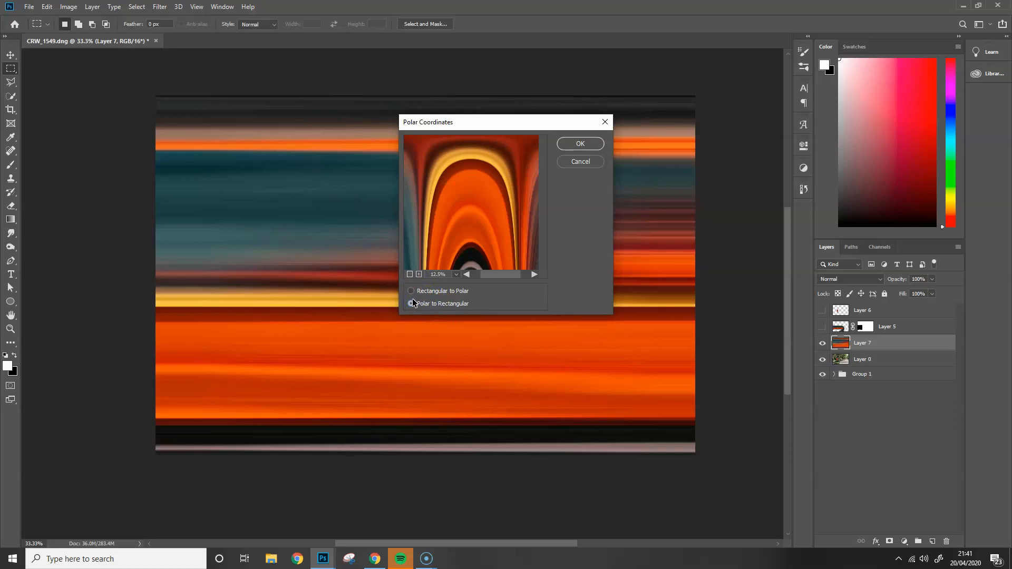
{"action": "left_click", "coordinate": [411, 291]}
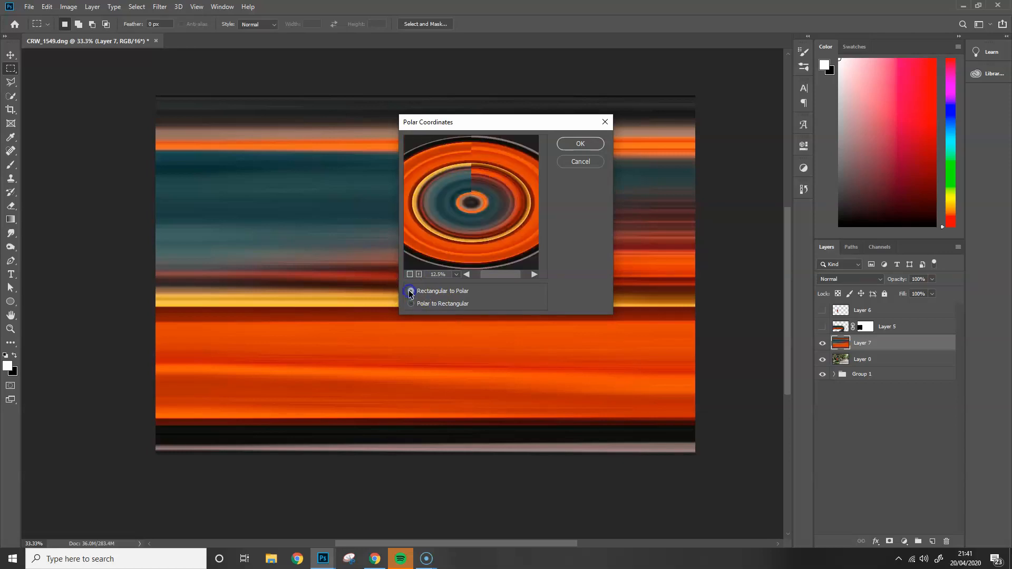
{"action": "left_click", "coordinate": [580, 144]}
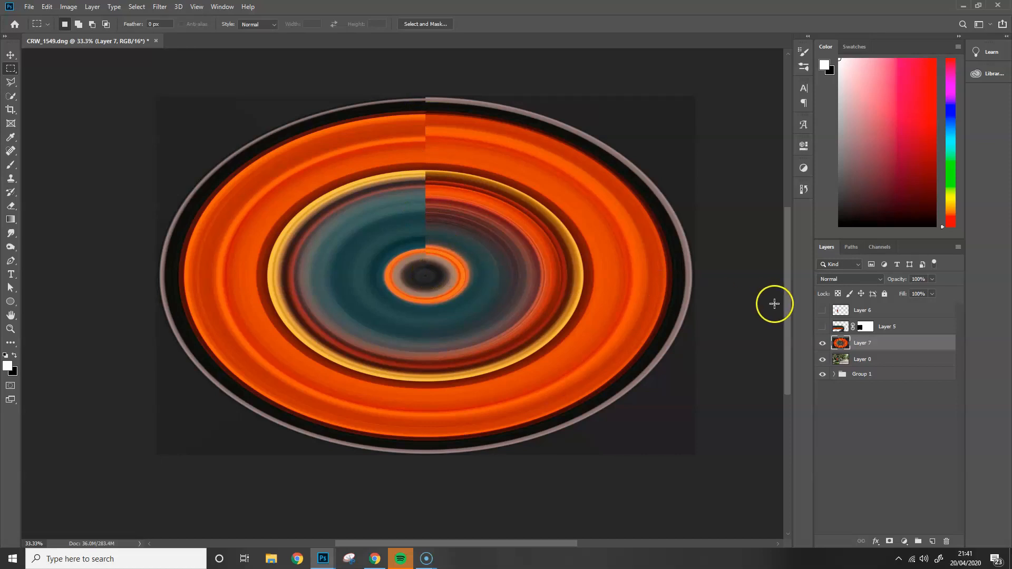
- Select the dark area around the oval disc with the Magic Wand, delete it and clear the selection
{"action": "left_click_drag", "start_coordinate": [11, 96], "coordinate": [58, 106]}
{"action": "left_click", "coordinate": [209, 134]}
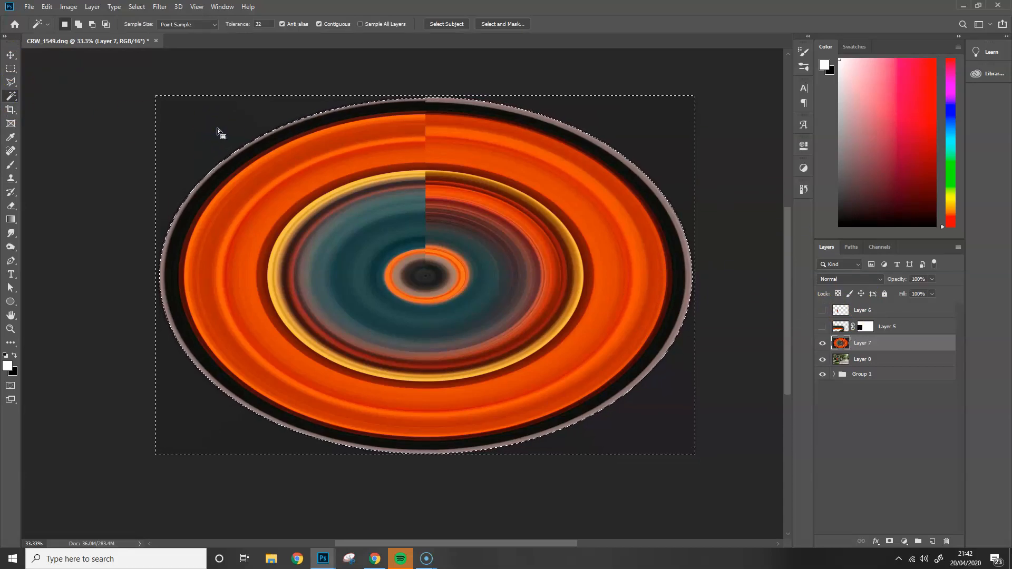
{"action": "key", "text": "Delete"}
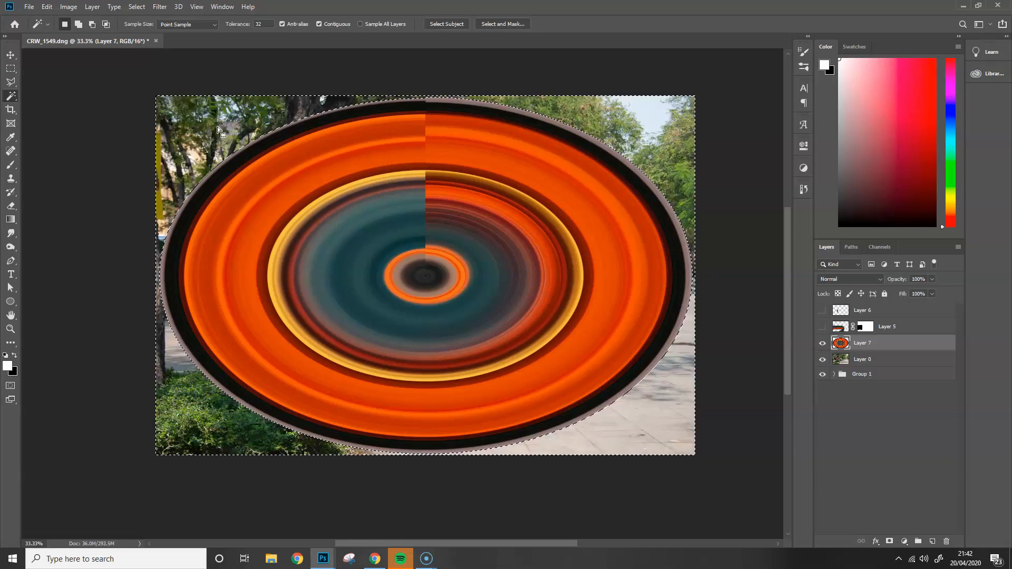
{"action": "left_click", "coordinate": [213, 134]}
{"action": "key", "text": "ctrl+d"}
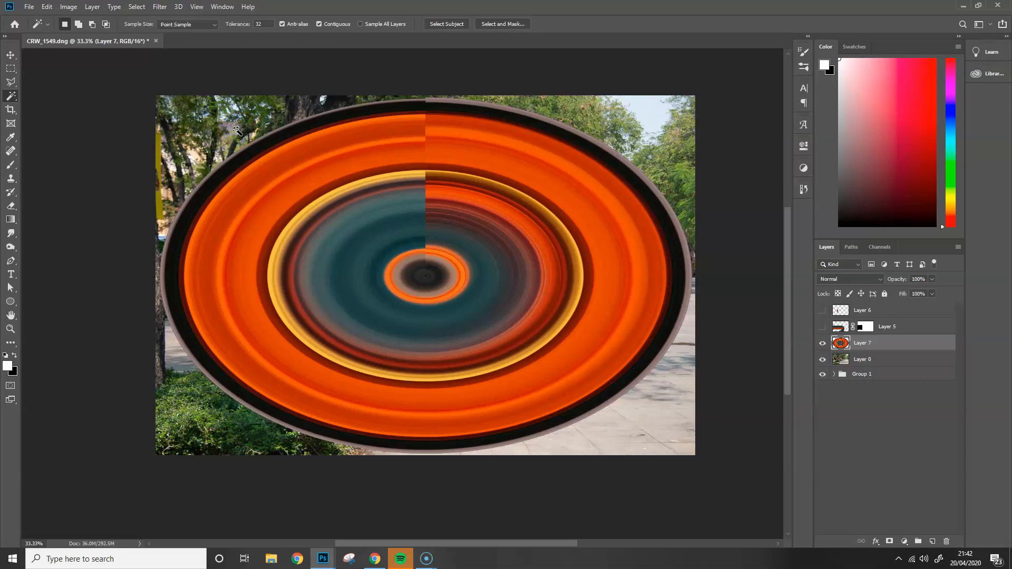
- Scale the oval disc down to about 32% width and 40% height and centre it over the monk
{"action": "key", "text": "ctrl+t"}
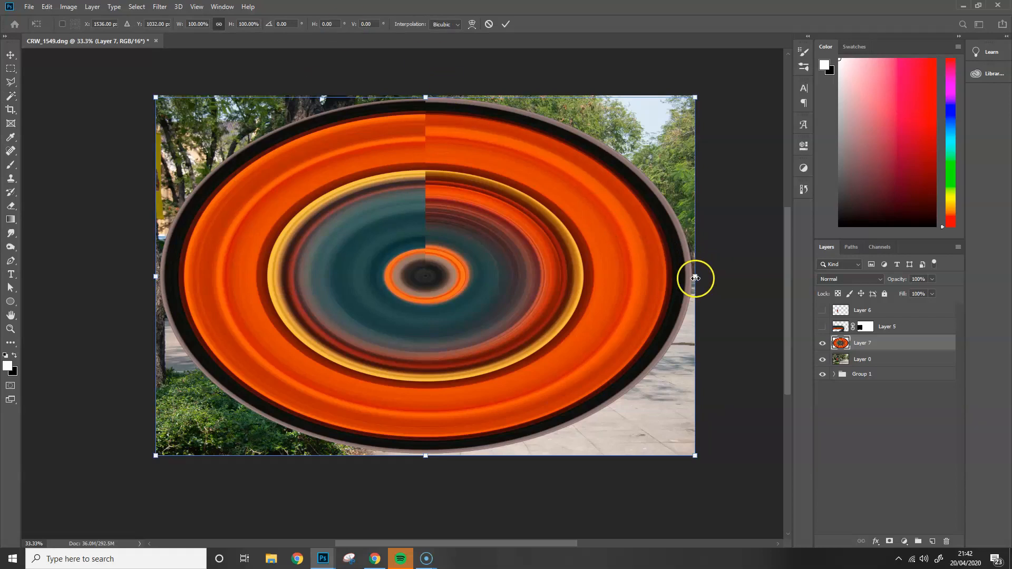
{"action": "left_click_drag", "start_coordinate": [695, 278], "coordinate": [544, 280]}
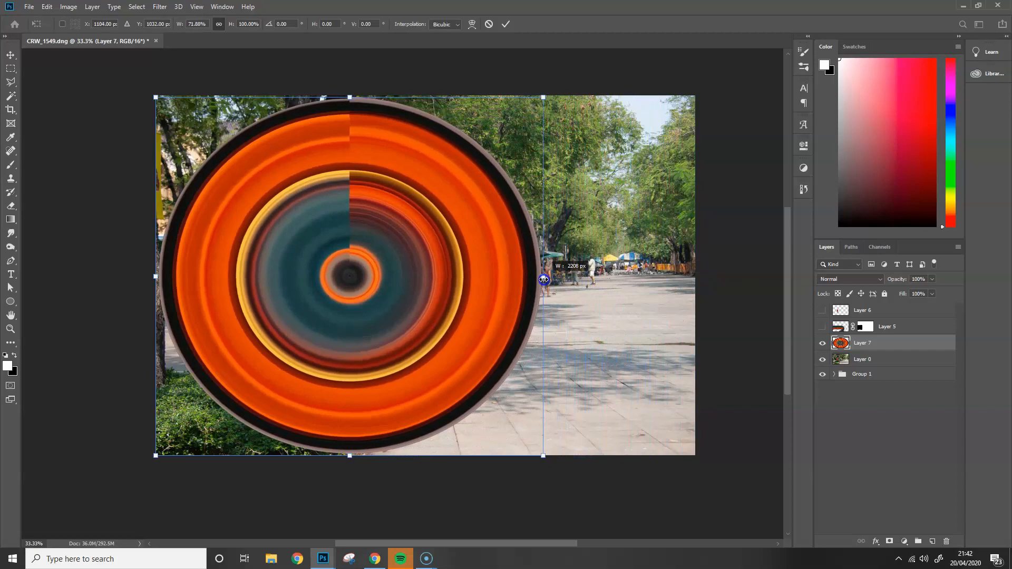
{"action": "left_click_drag", "start_coordinate": [542, 456], "coordinate": [391, 308]}
{"action": "left_click_drag", "start_coordinate": [322, 215], "coordinate": [358, 282]}
{"action": "left_click_drag", "start_coordinate": [432, 168], "coordinate": [392, 226]}
{"action": "mouse_move", "coordinate": [373, 270]}
{"action": "left_mouse_down"}
{"action": "mouse_move", "coordinate": [392, 307]}
{"action": "mouse_move", "coordinate": [384, 271]}
{"action": "left_mouse_up"}
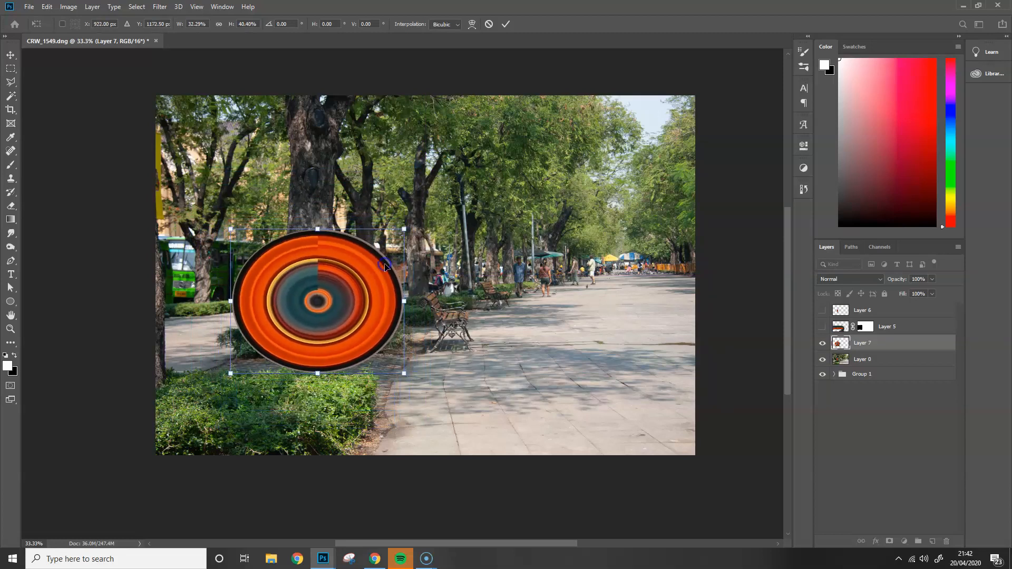
{"action": "key", "text": "Return"}
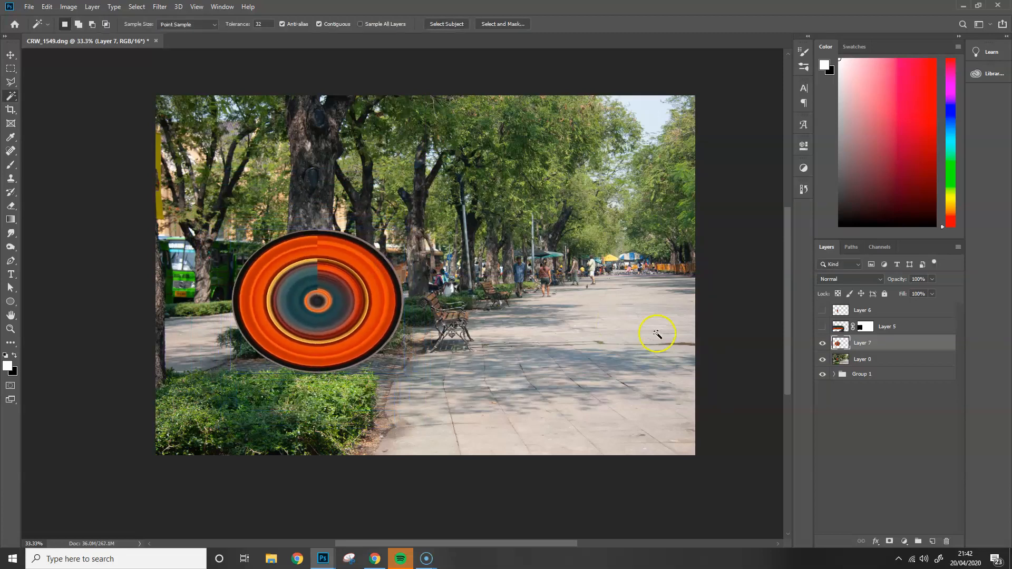
- Show the monk cut-out layer and shrink the disc behind the monk to about 85% width and 91% height
{"action": "left_click", "coordinate": [820, 311]}
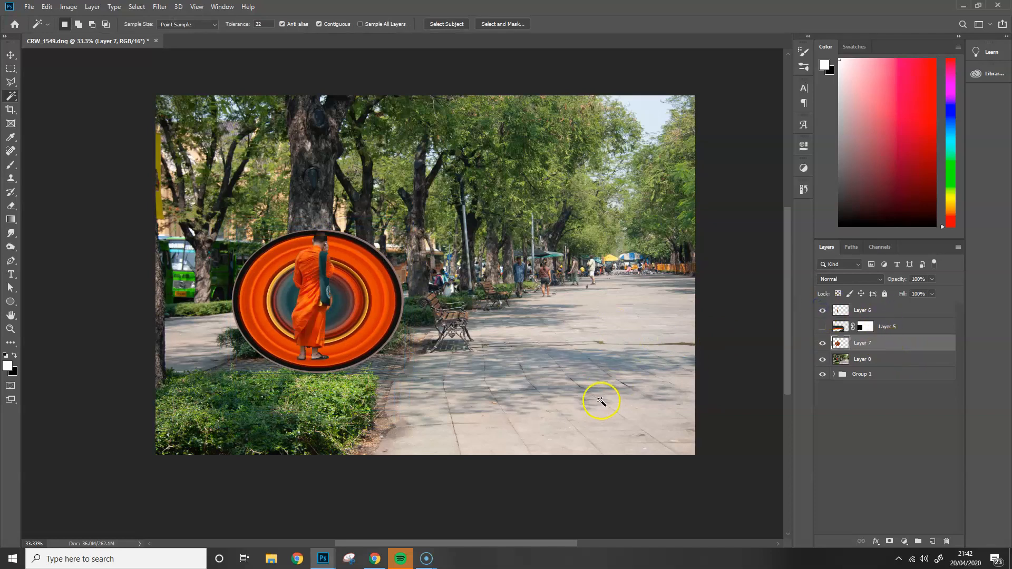
{"action": "key", "text": "ctrl+t"}
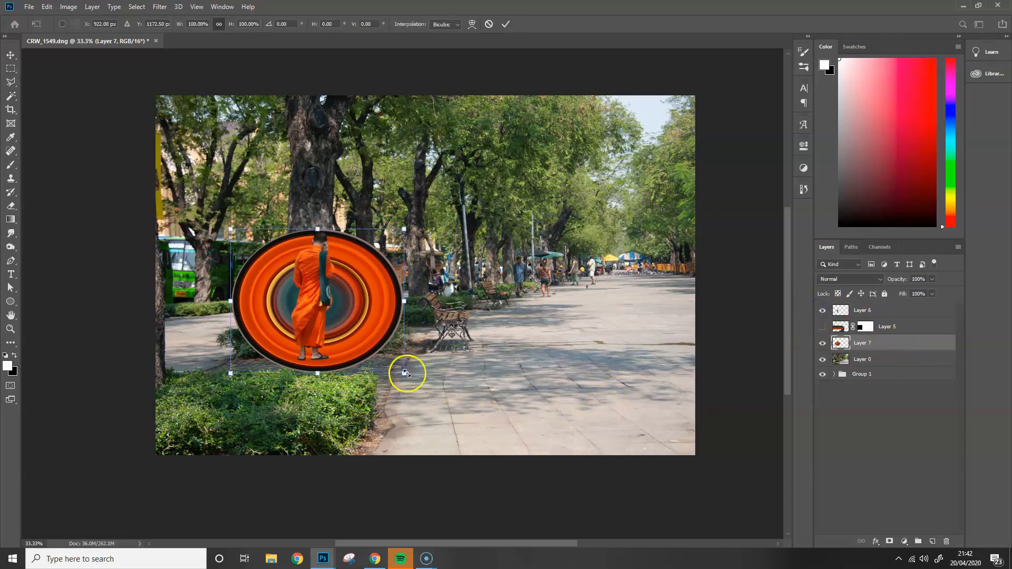
{"action": "left_click_drag", "start_coordinate": [406, 373], "coordinate": [378, 362]}
{"action": "left_click_drag", "start_coordinate": [353, 330], "coordinate": [365, 333]}
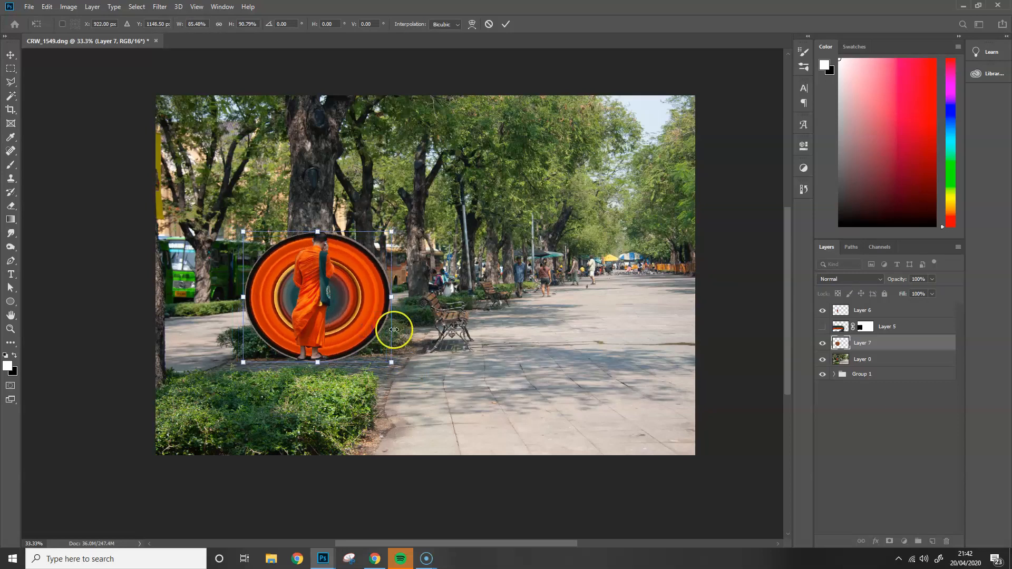
- Add a layer mask to the disc layer and paint it black to hide the half left of the monk
{"action": "key", "text": "w"}
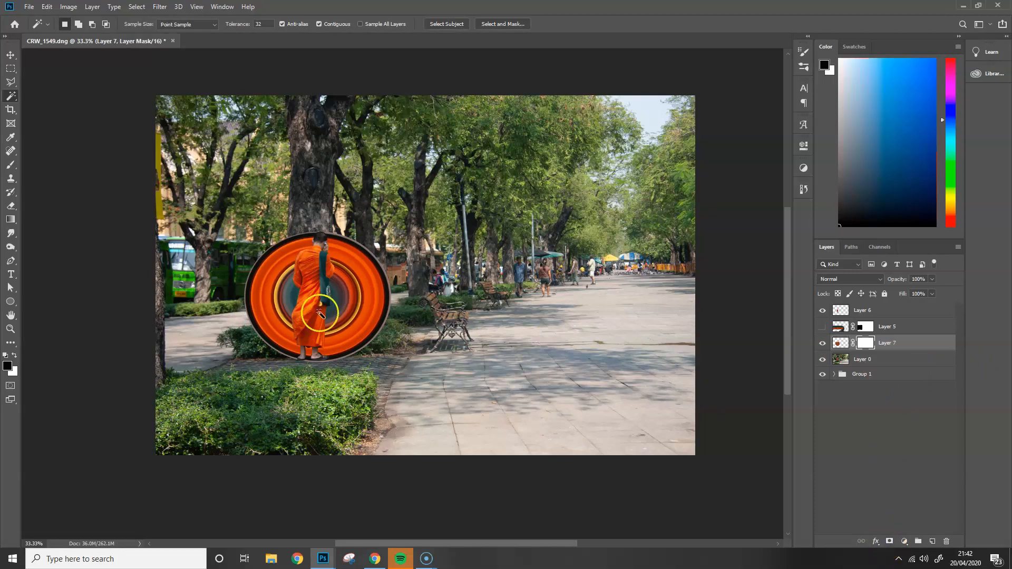
{"action": "key", "text": "b"}
{"action": "mouse_move", "coordinate": [293, 253]}
{"action": "left_mouse_down"}
{"action": "mouse_move", "coordinate": [290, 349]}
{"action": "mouse_move", "coordinate": [264, 305]}
{"action": "mouse_move", "coordinate": [248, 318]}
{"action": "mouse_move", "coordinate": [253, 327]}
{"action": "mouse_move", "coordinate": [249, 315]}
{"action": "left_mouse_up"}
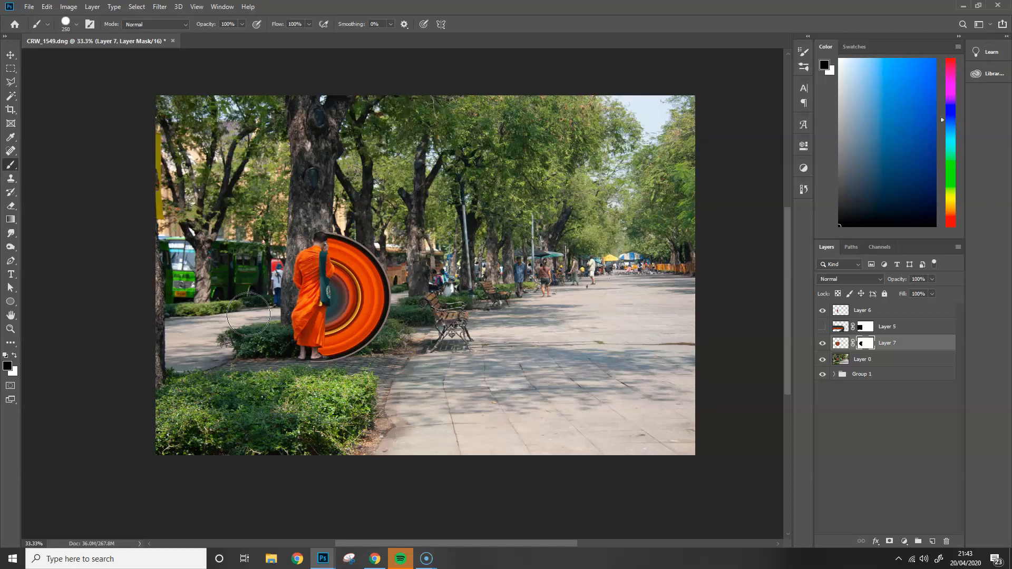
- Try applying the disc's layer mask permanently, and undo it
{"action": "left_click_drag", "start_coordinate": [865, 343], "coordinate": [948, 541]}
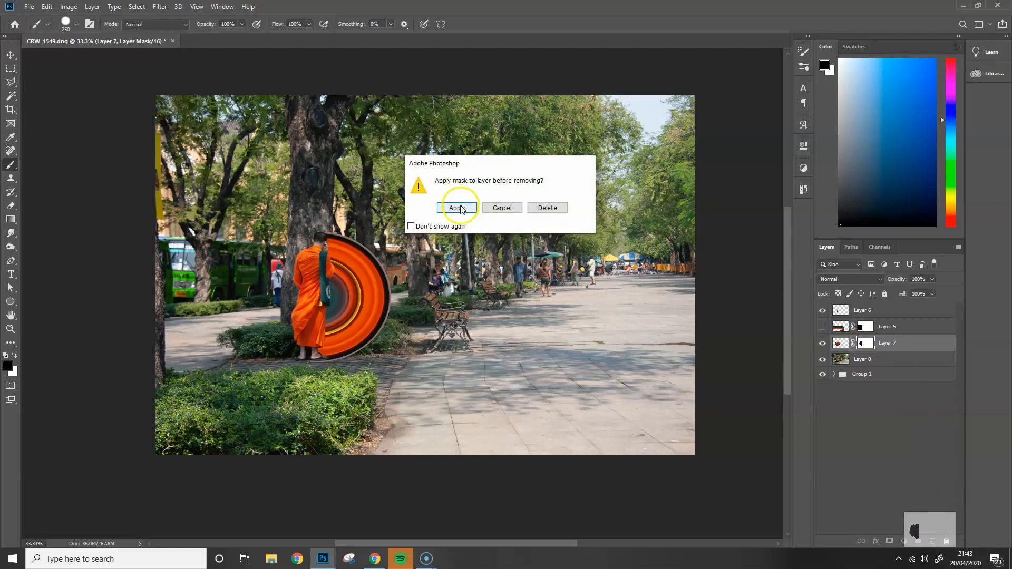
{"action": "left_click", "coordinate": [458, 208]}
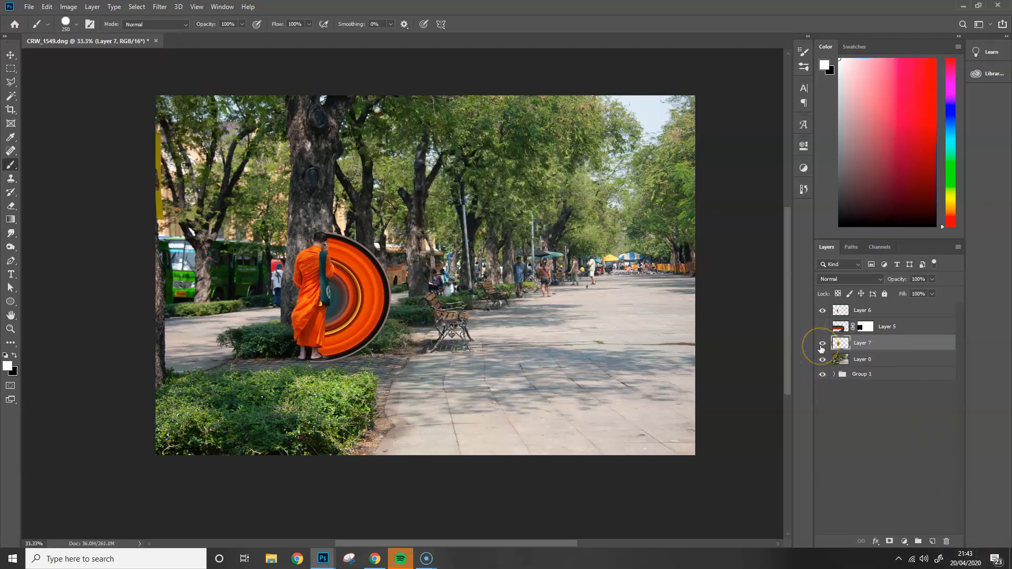
{"action": "key", "text": "x"}
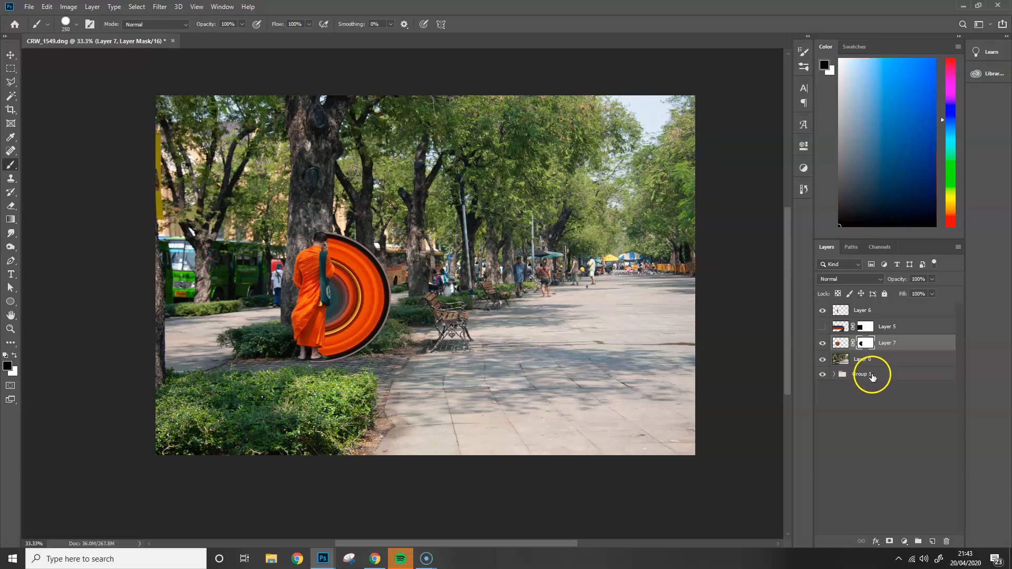
- Step the document history back to the disc's first Free Transform after its dark surround was removed
{"action": "left_click", "coordinate": [803, 189]}
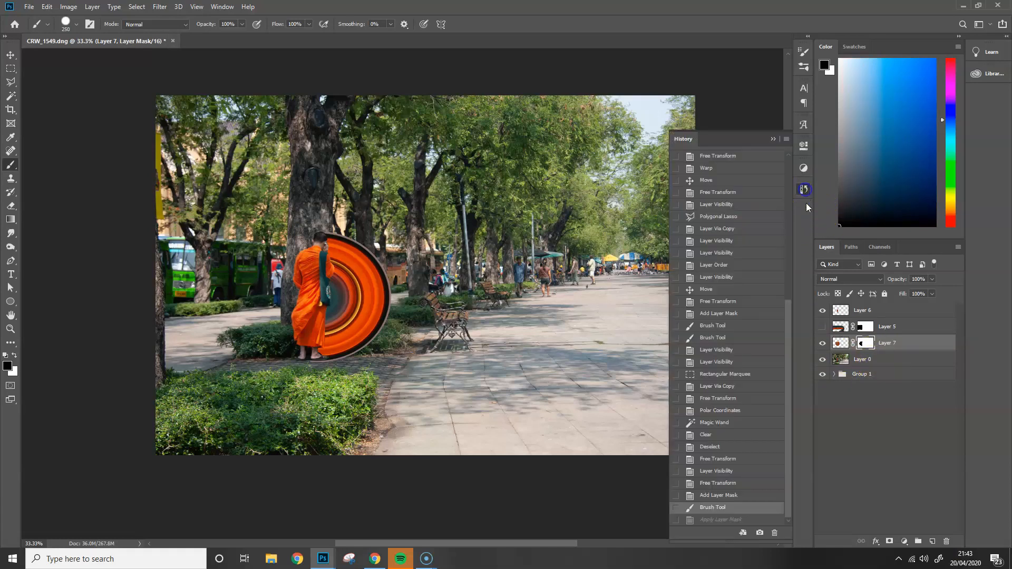
{"action": "left_click", "coordinate": [734, 423]}
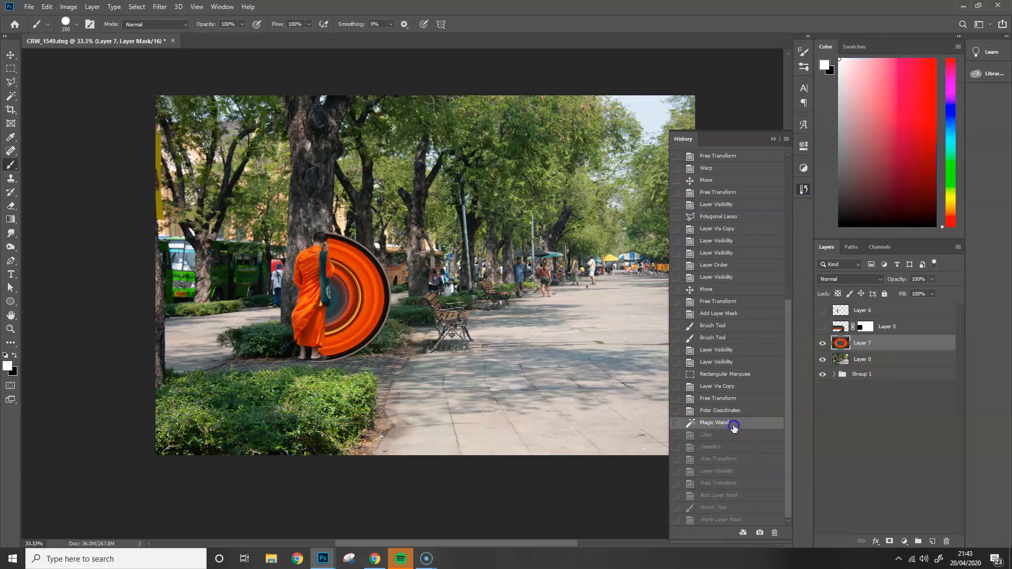
{"action": "left_click", "coordinate": [735, 436]}
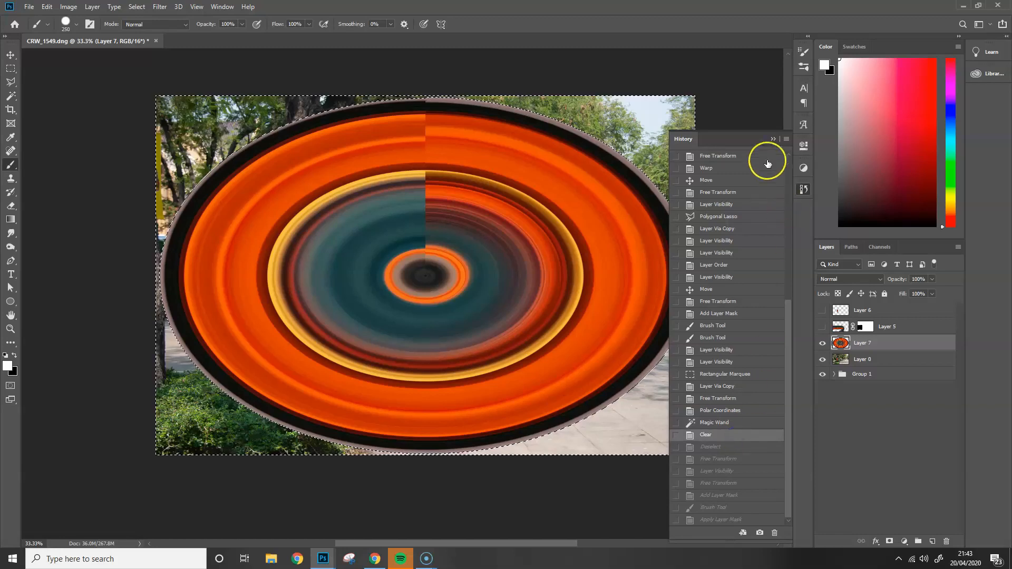
{"action": "left_click", "coordinate": [772, 138]}
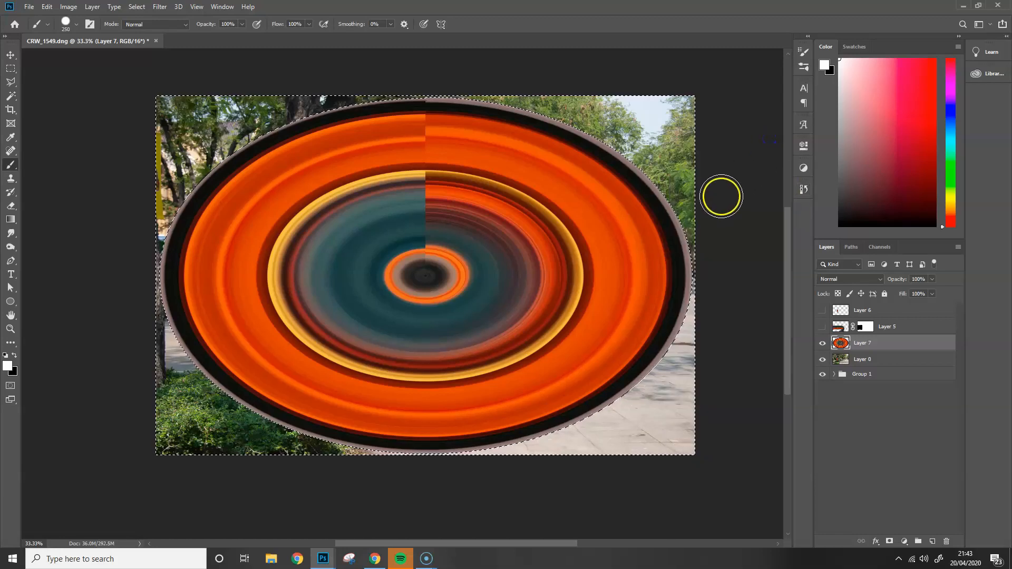
{"action": "left_click", "coordinate": [803, 189]}
{"action": "left_click", "coordinate": [728, 459]}
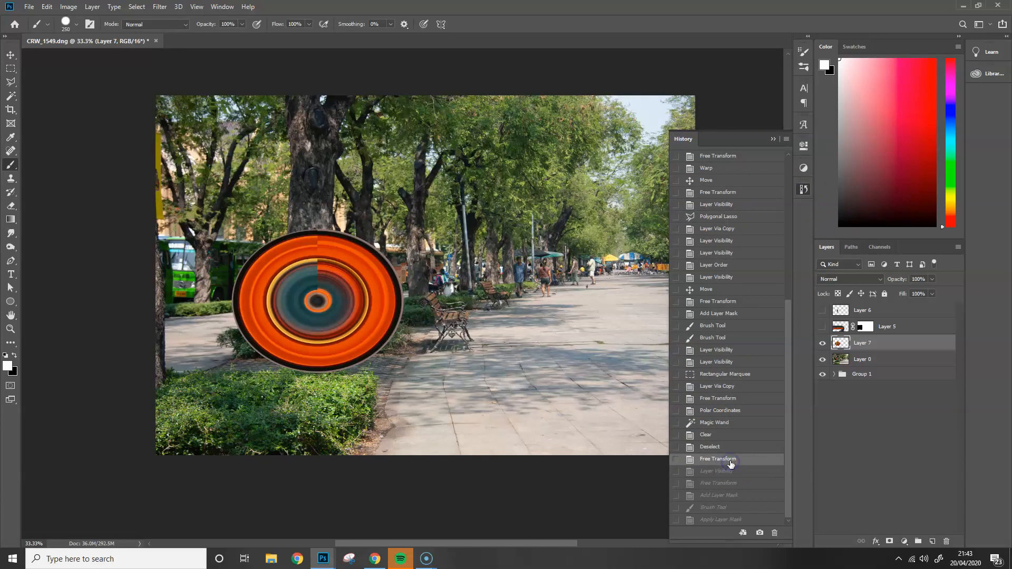
{"action": "left_click", "coordinate": [772, 138]}
- Show the monk cut-out layer, try the disc behind the monk, and place it over the bench to his right
{"action": "key", "text": "v"}
{"action": "left_click_drag", "start_coordinate": [369, 278], "coordinate": [457, 261]}
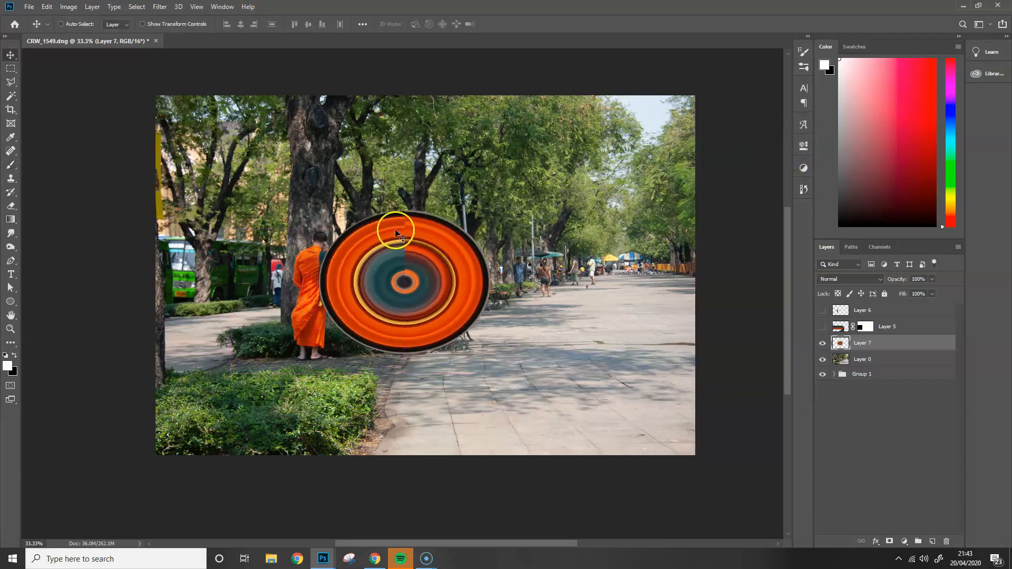
{"action": "left_click", "coordinate": [822, 310]}
{"action": "left_click_drag", "start_coordinate": [460, 282], "coordinate": [373, 305]}
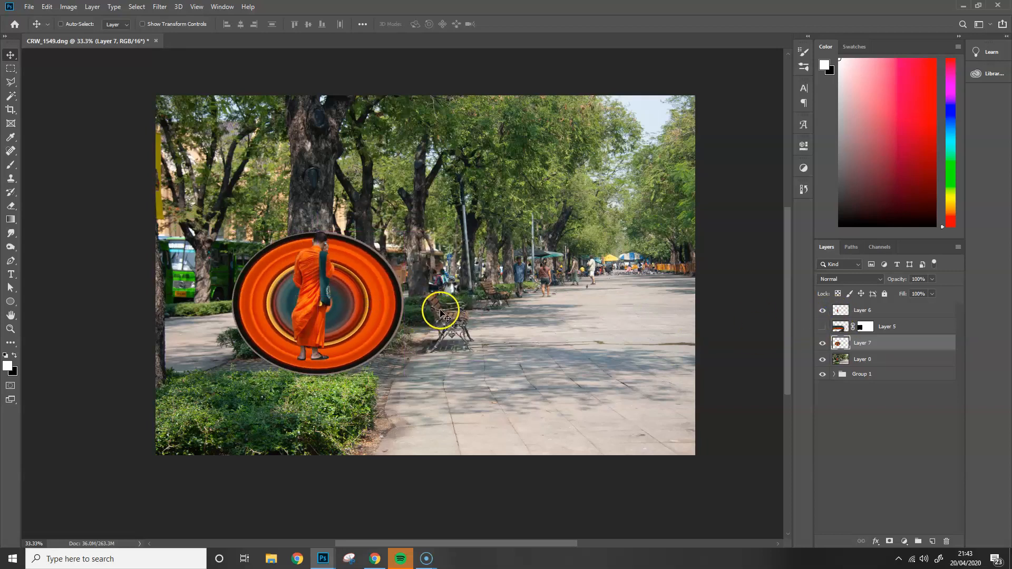
{"action": "left_click_drag", "start_coordinate": [367, 283], "coordinate": [515, 275]}
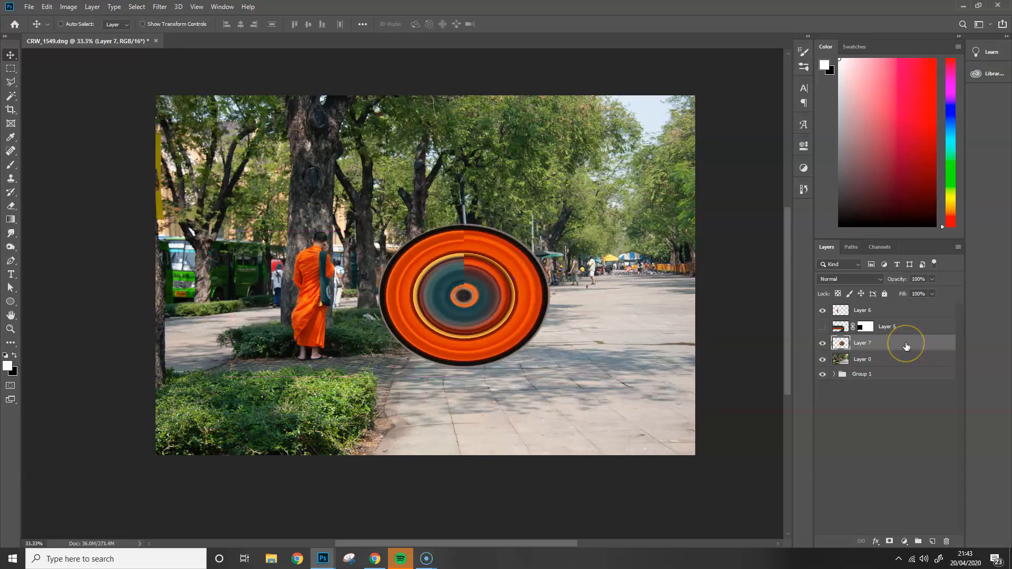
- Duplicate the disc layer, try rotating the copy about -6°, and delete the copy
{"action": "left_click_drag", "start_coordinate": [906, 345], "coordinate": [932, 541]}
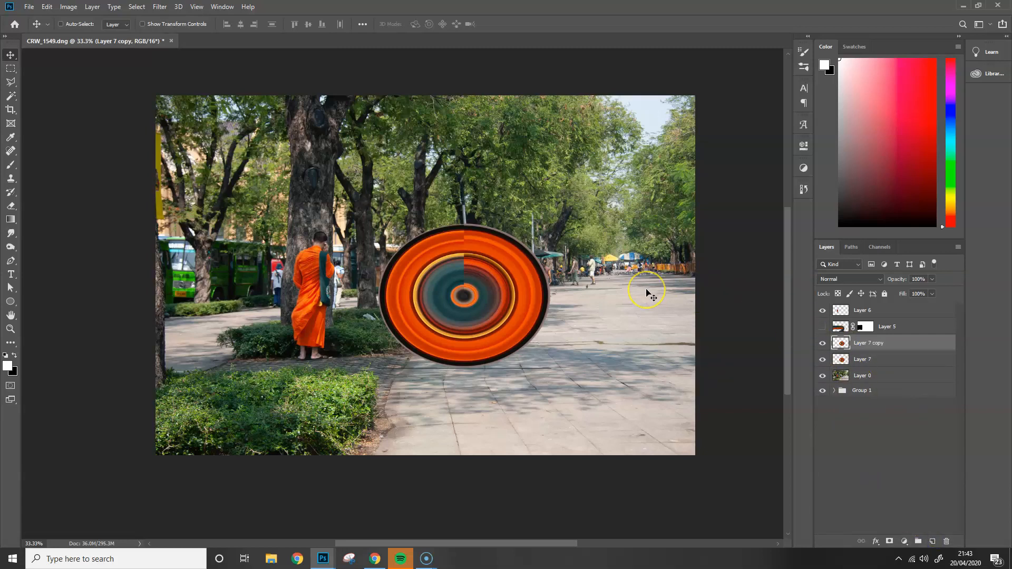
{"action": "key", "text": "ctrl+t"}
{"action": "left_click_drag", "start_coordinate": [562, 206], "coordinate": [518, 232]}
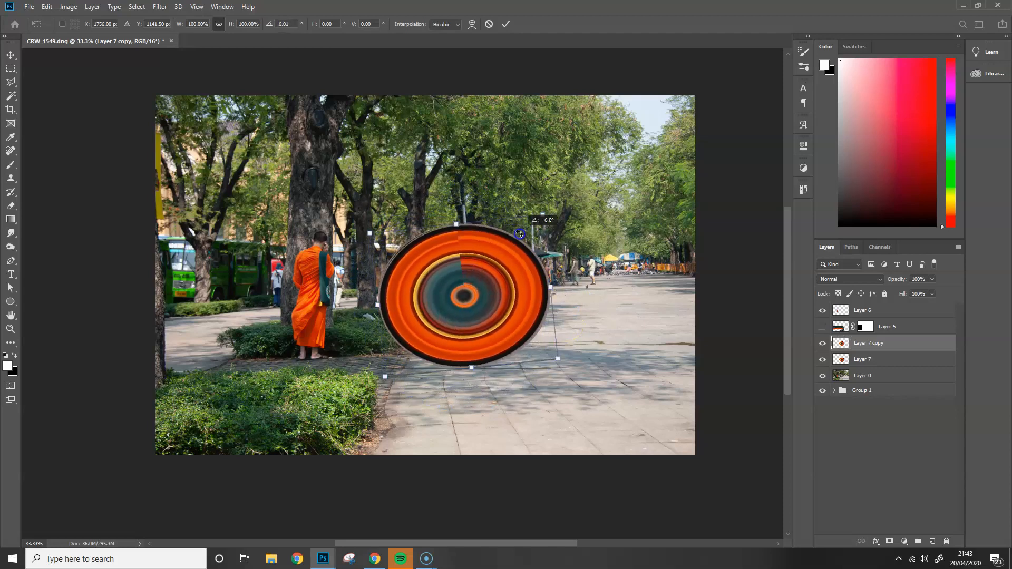
{"action": "key", "text": "Return"}
{"action": "left_click_drag", "start_coordinate": [900, 346], "coordinate": [948, 542]}
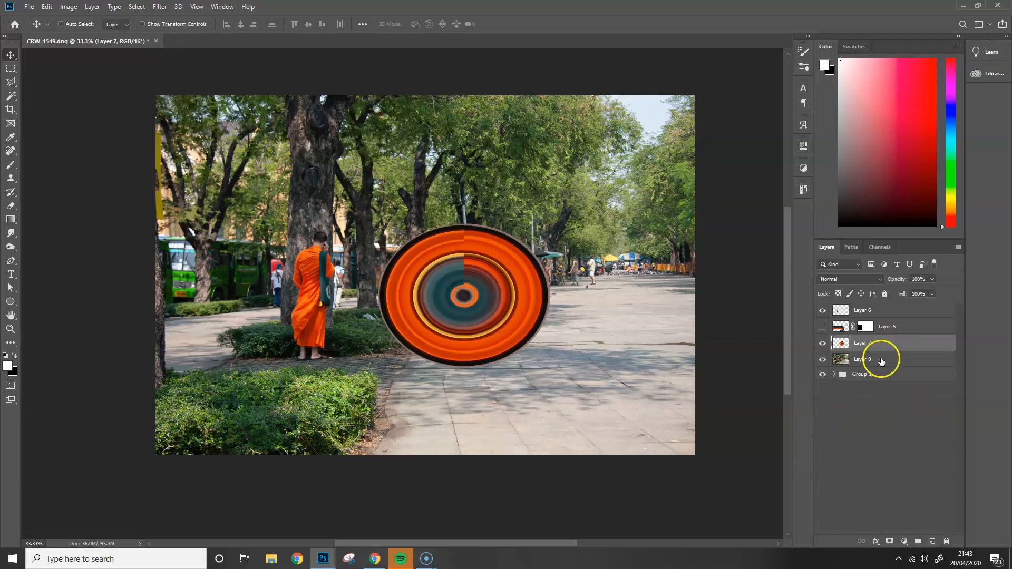
- Narrow the oval disc horizontally with Free Transform until it forms a circle
{"action": "key", "text": "ctrl+t"}
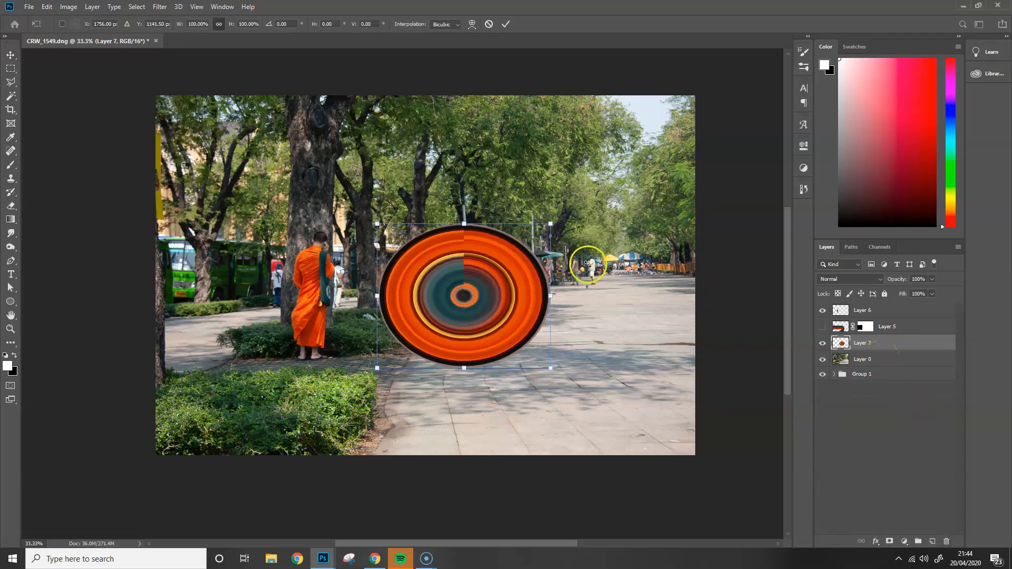
{"action": "left_click_drag", "start_coordinate": [550, 297], "coordinate": [524, 297]}
{"action": "key", "text": "Return"}
- Duplicate the circular disc layer and rotate the copy about 90° clockwise in place
{"action": "key", "text": "ctrl"}
{"action": "key", "text": "ctrl+j"}
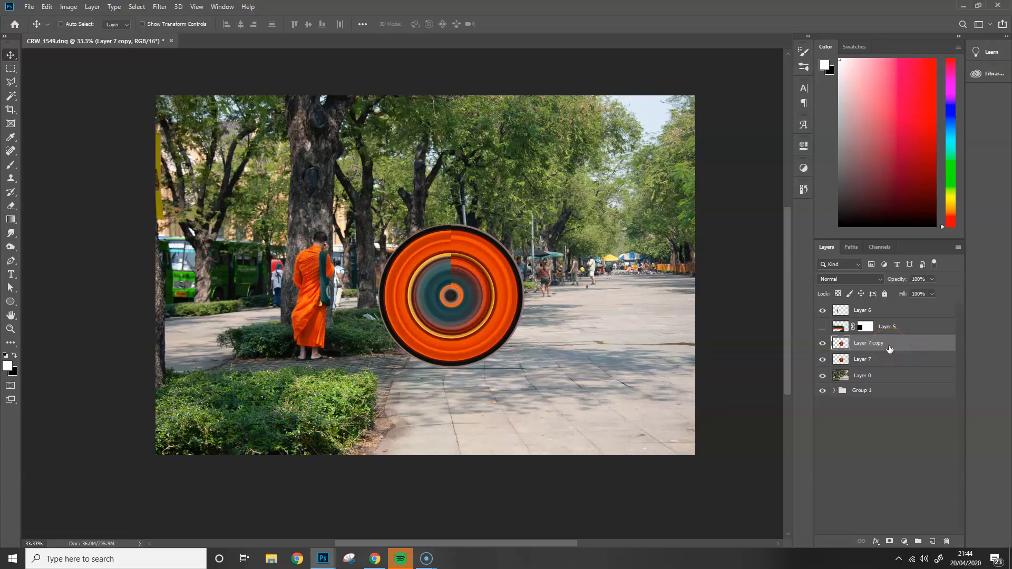
{"action": "key", "text": "ctrl+t"}
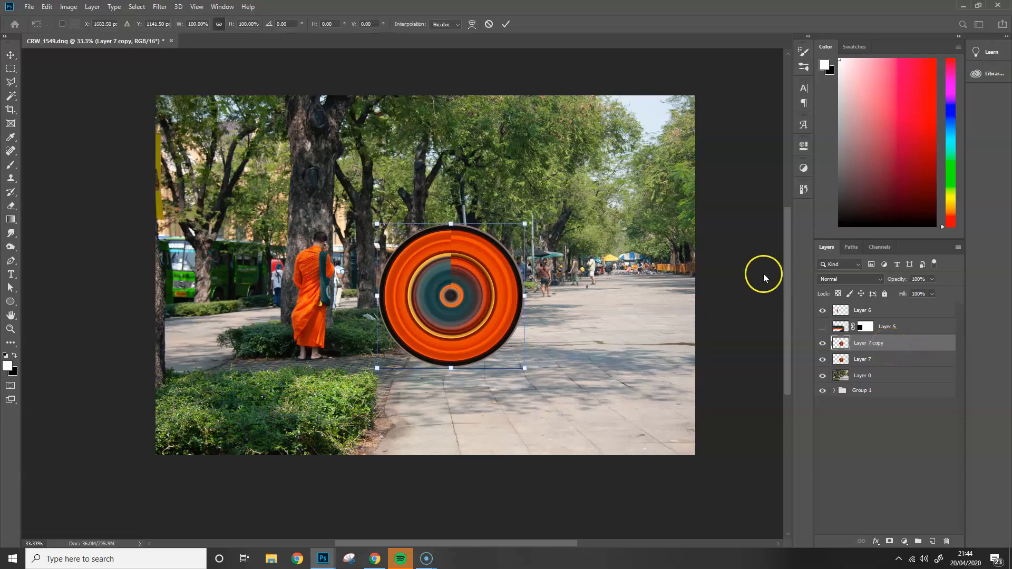
{"action": "left_click_drag", "start_coordinate": [543, 206], "coordinate": [557, 417]}
{"action": "key", "text": "Return"}
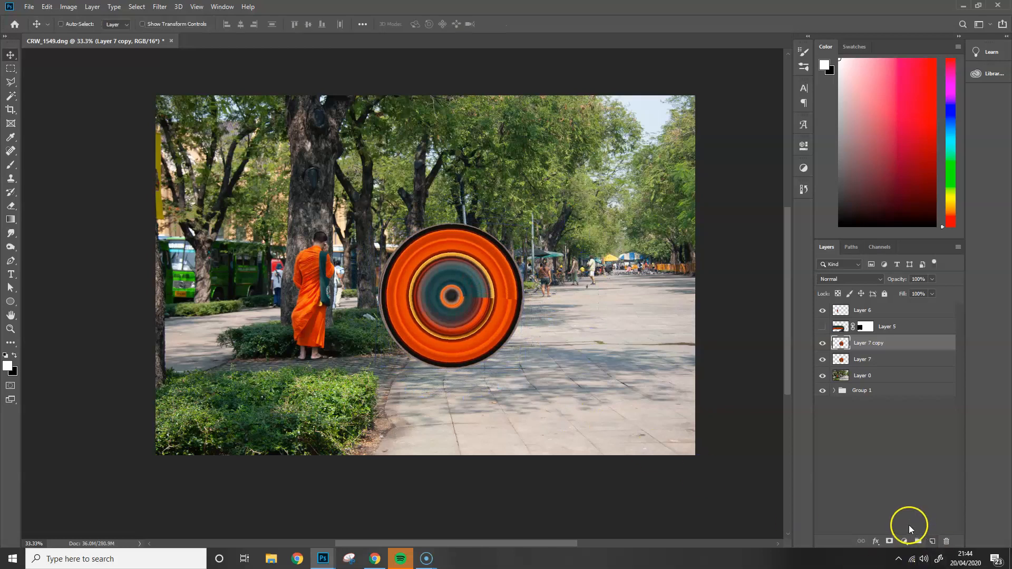
- Add a layer mask to the rotated disc copy and paint its seam out in black with a 250 px Soft Round Pressure Size brush
{"action": "left_click", "coordinate": [889, 542]}
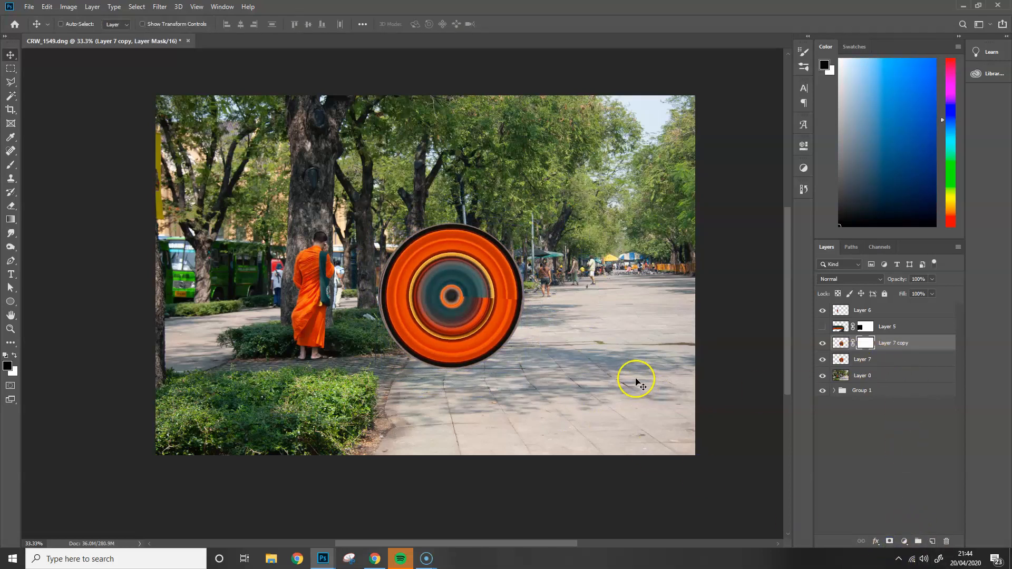
{"action": "key", "text": "b"}
{"action": "left_click", "coordinate": [78, 24]}
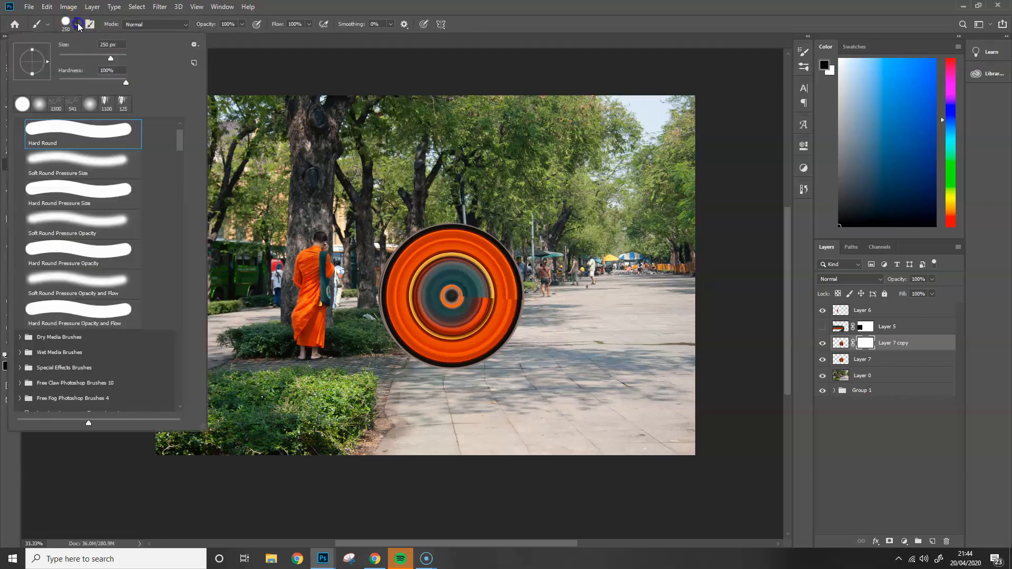
{"action": "left_click", "coordinate": [102, 170]}
{"action": "left_click", "coordinate": [464, 295]}
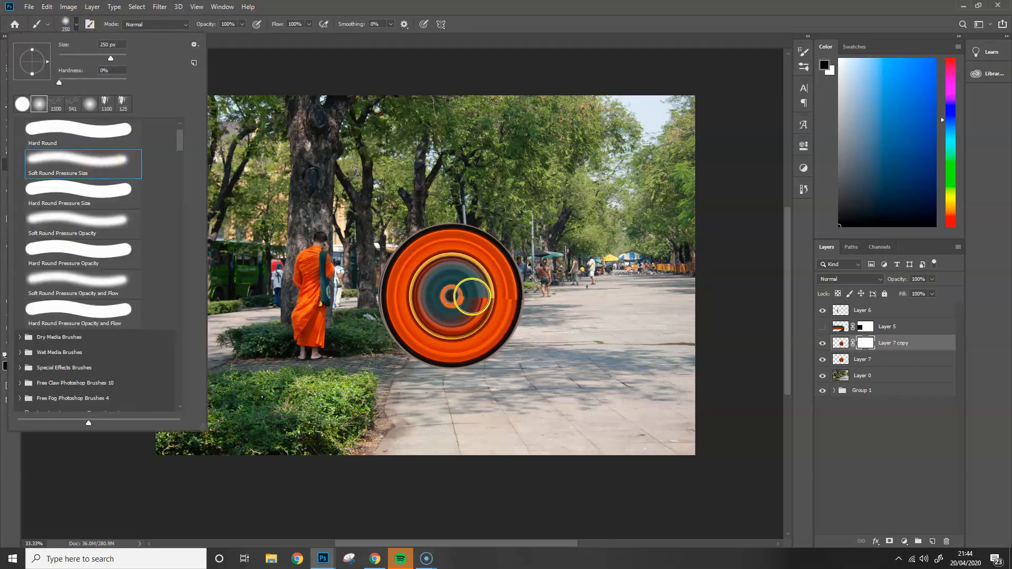
{"action": "left_click_drag", "start_coordinate": [467, 298], "coordinate": [505, 300]}
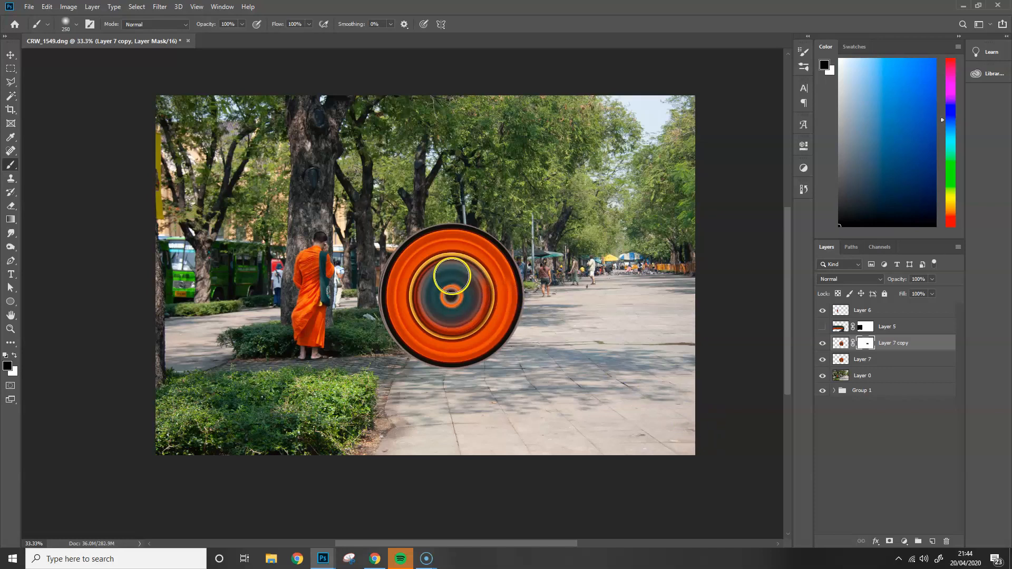
{"action": "key", "text": "x"}
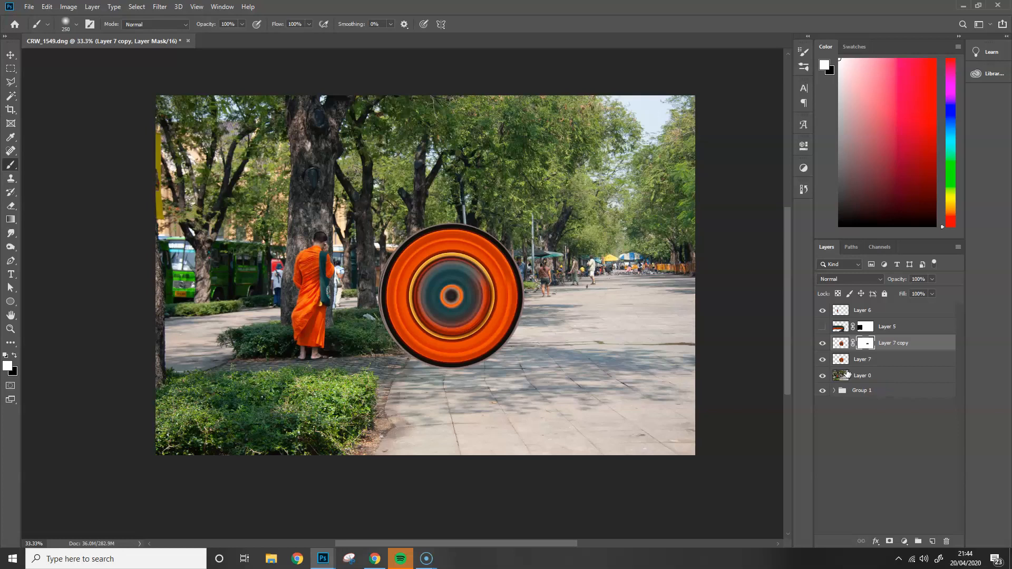
{"action": "right_click", "coordinate": [23, 544]}
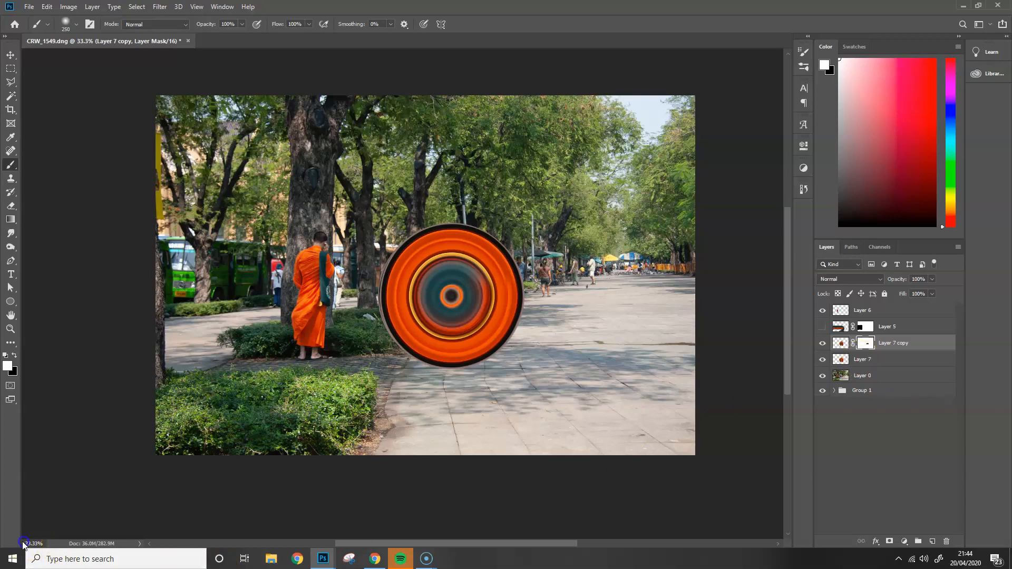